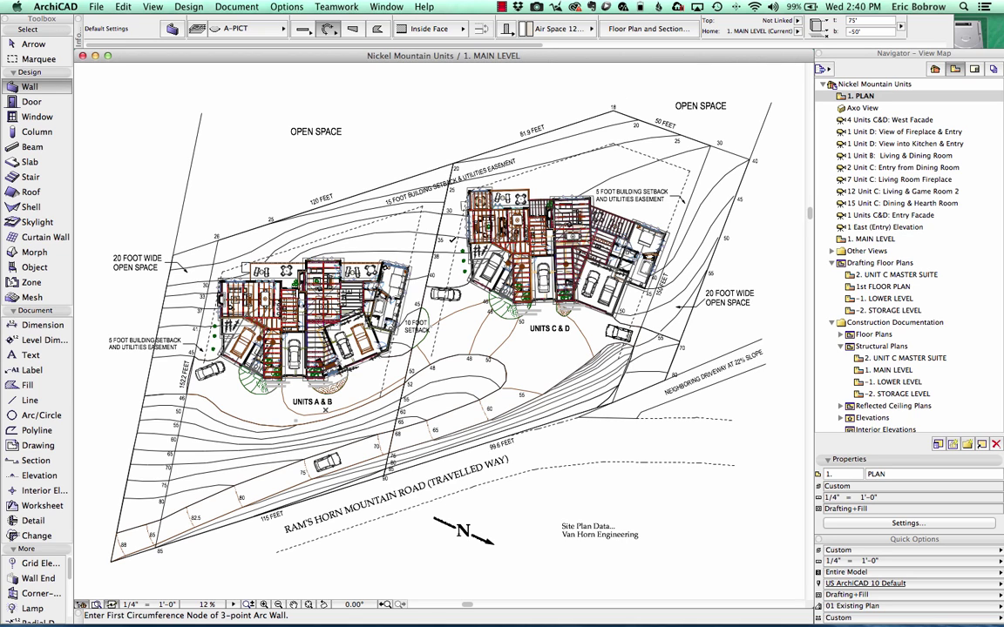
# Open the Axo View from the Navigator to show the site as a 3D model.
pyautogui.doubleClick(842, 108)
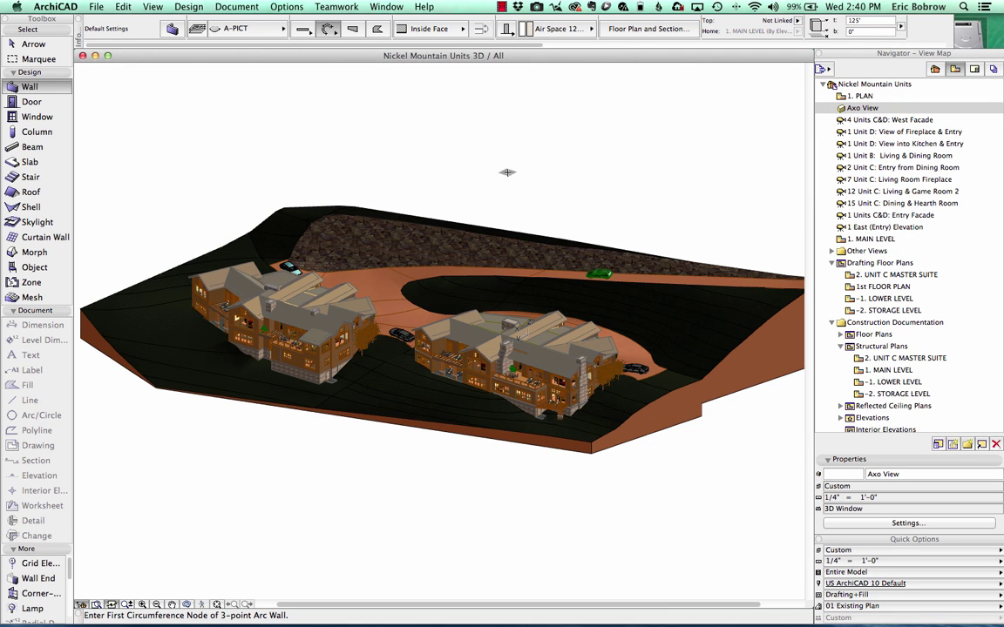
# Orbit the site model, then switch to the 4 Units C&D: West Facade view.
pyautogui.keyDown('shift'); pyautogui.moveTo(327, 148); pyautogui.dragTo(522, 161, button='middle'); pyautogui.keyUp('shift')
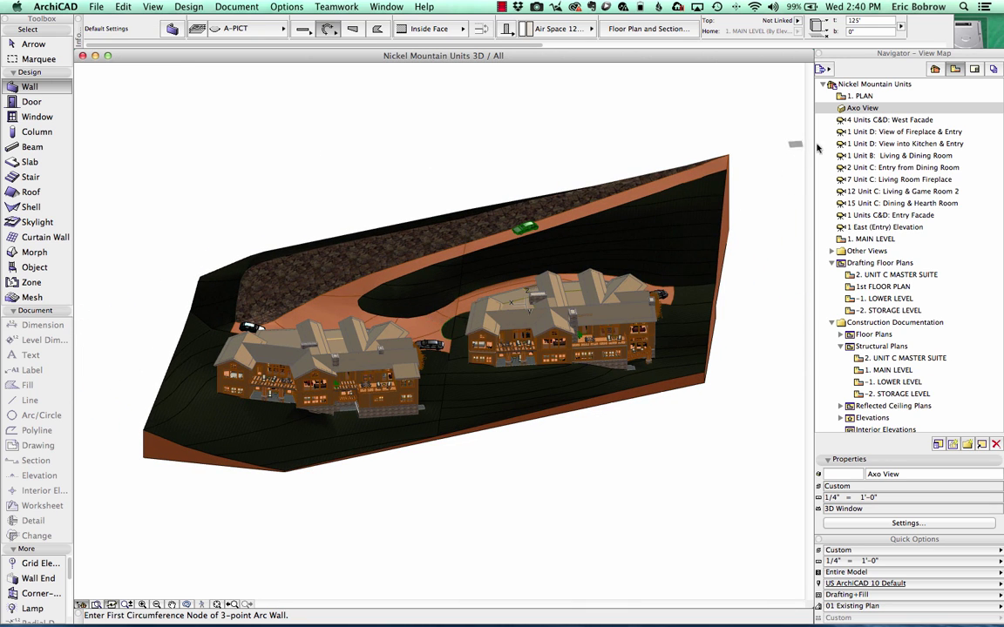
pyautogui.click(841, 119)
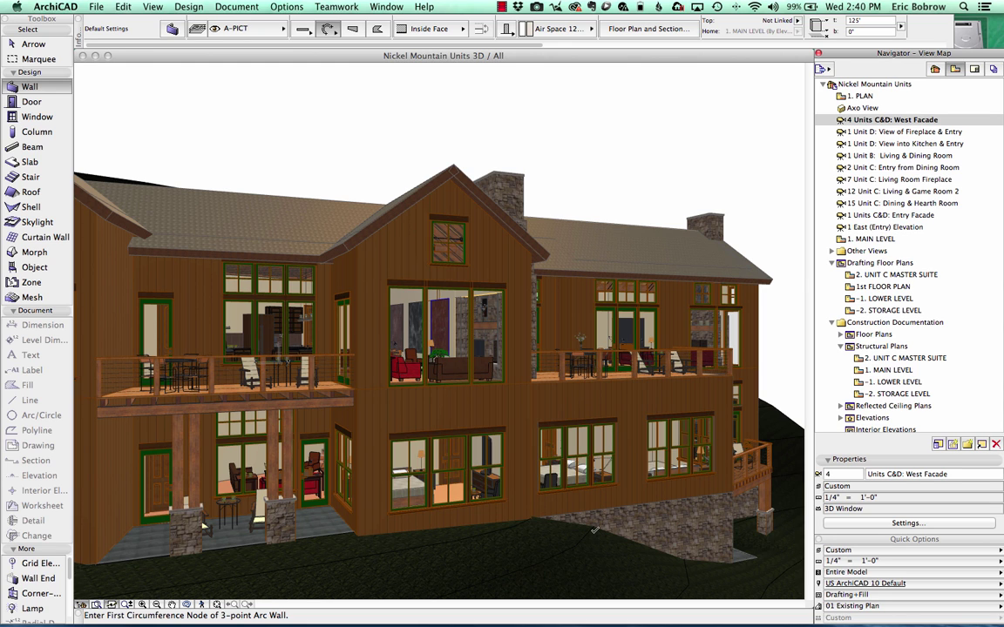
# Open the Unit D Fireplace & Entry, Unit D Kitchen & Entry, and Unit B Living & Dining views.
pyautogui.click(841, 132)
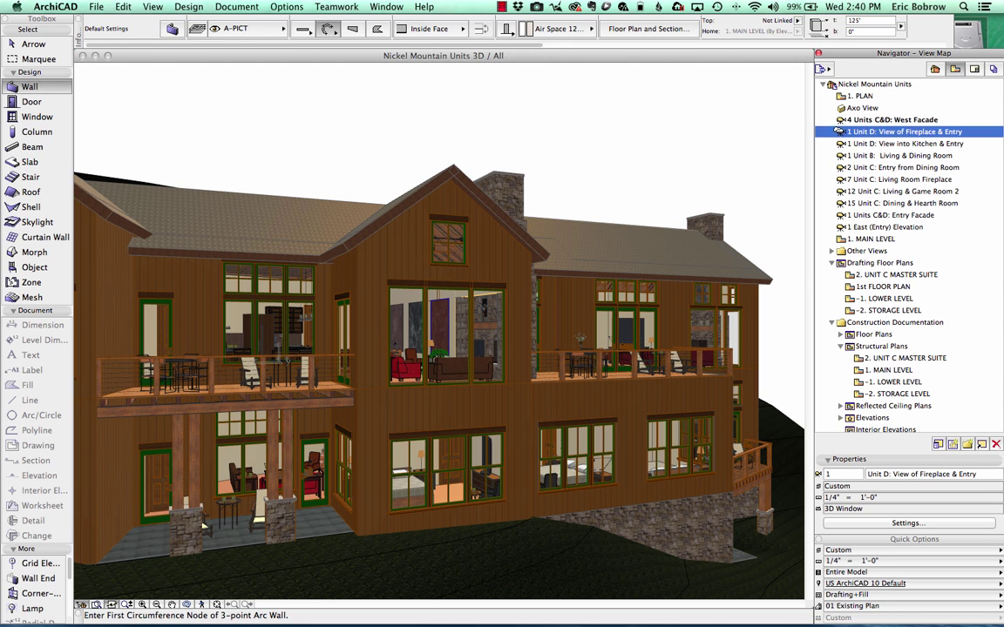
pyautogui.doubleClick(841, 132)
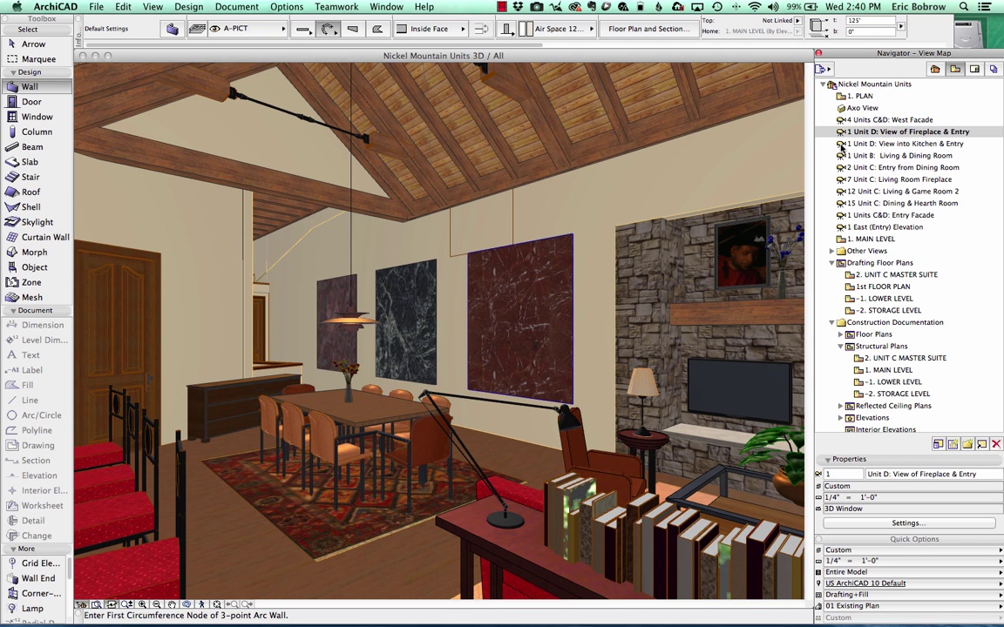
pyautogui.doubleClick(841, 144)
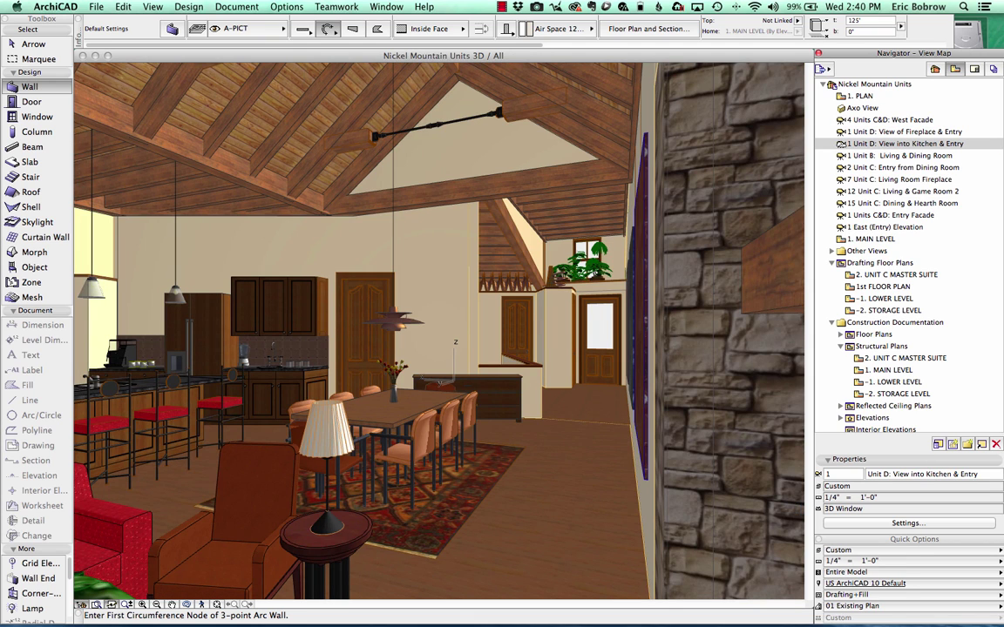
pyautogui.click(841, 155)
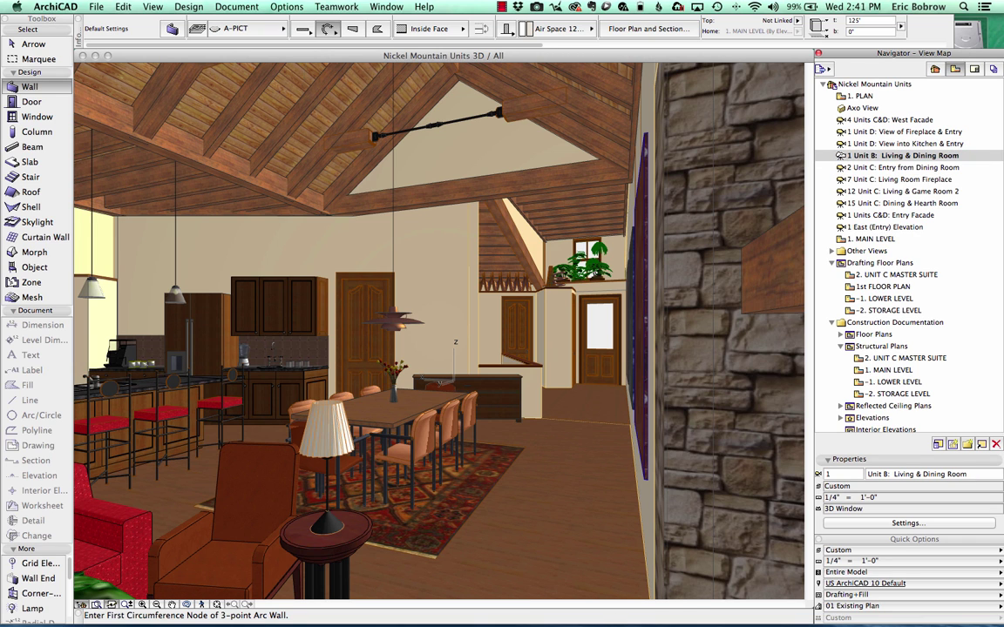
pyautogui.doubleClick(841, 155)
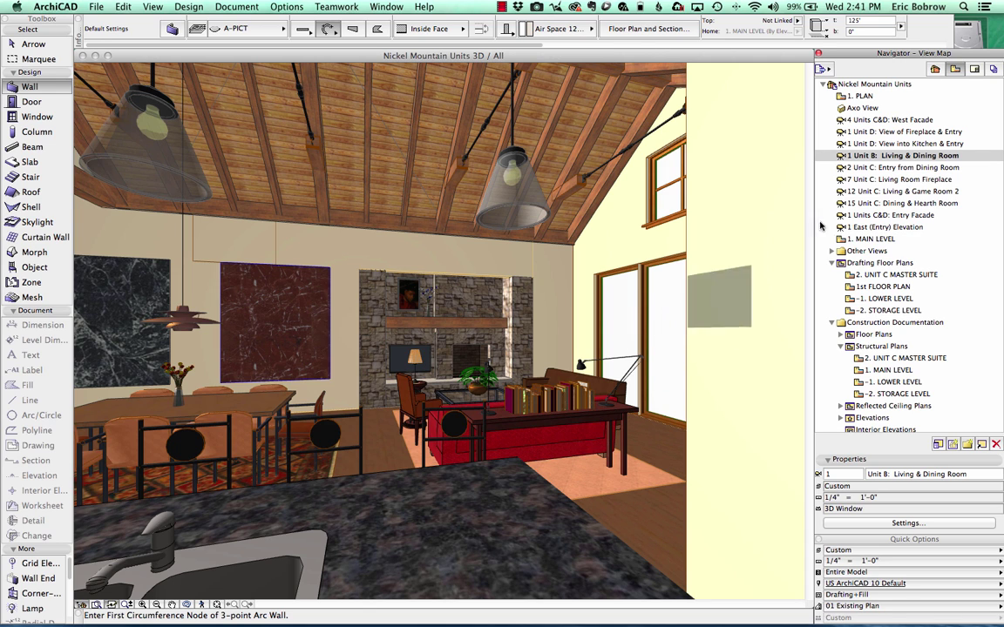
# Open the Unit C Entry from Dining Room, Living Room Fireplace, and Living & Game Room 2 views.
pyautogui.click(840, 167)
pyautogui.doubleClick(840, 167)
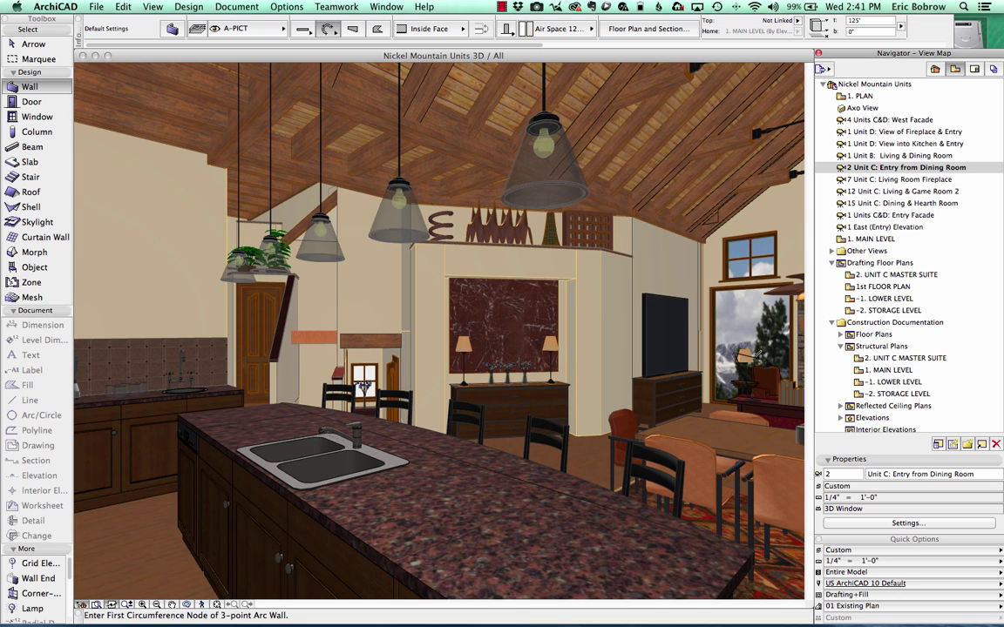
pyautogui.doubleClick(839, 181)
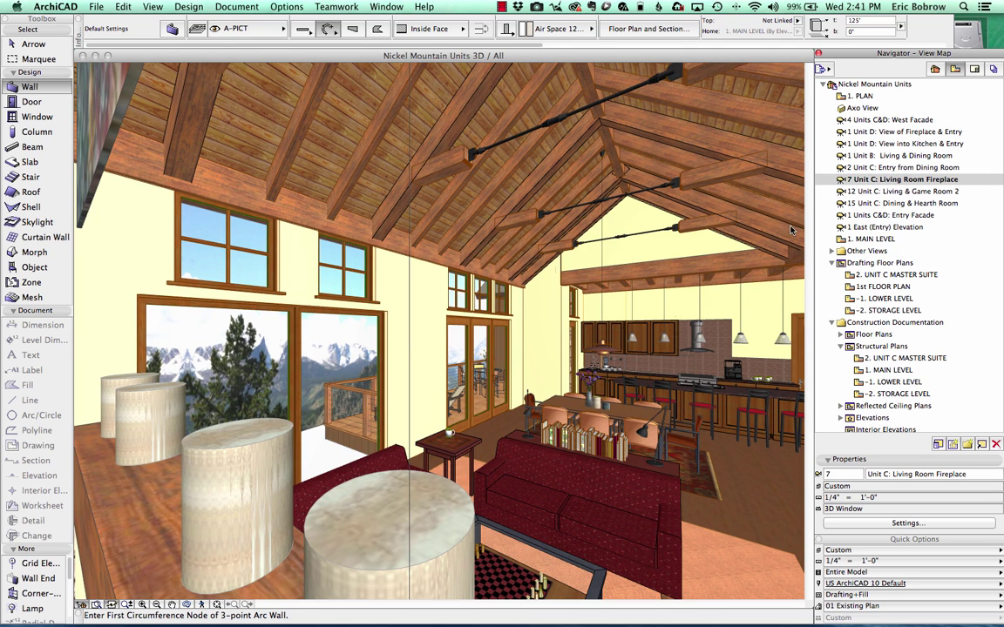
pyautogui.doubleClick(839, 192)
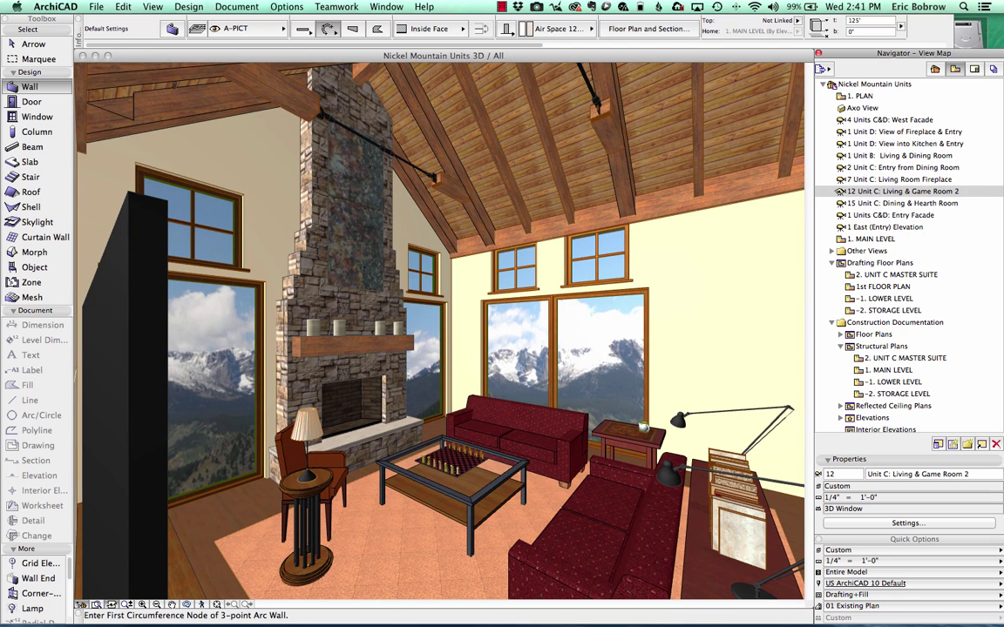
# Open 15 Unit C: Dining & Hearth Room, then zoom and orbit toward the windows and fireplace.
pyautogui.click(842, 204)
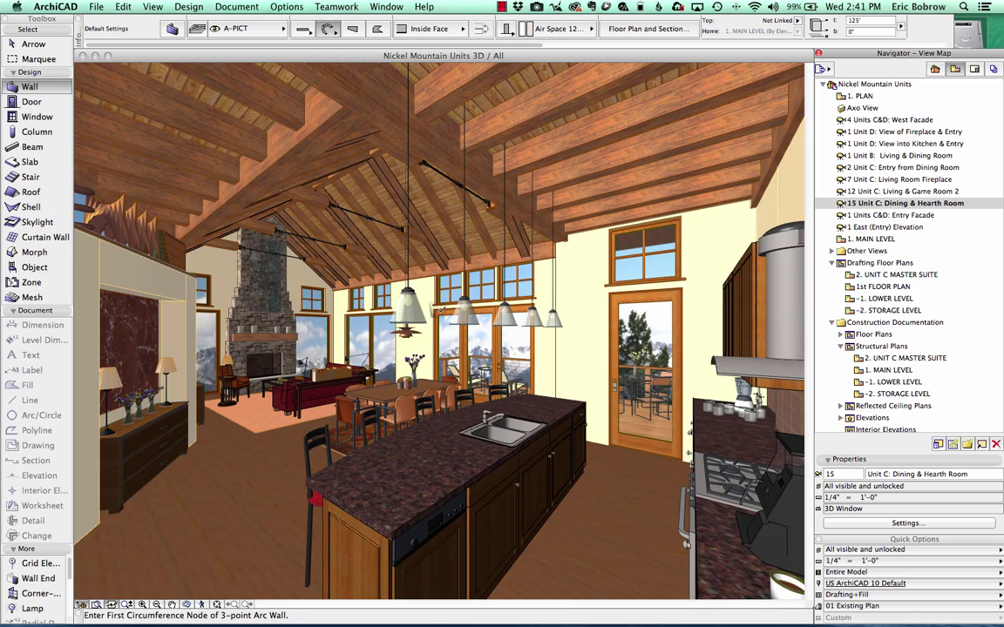
pyautogui.scroll(2, 442, 309)
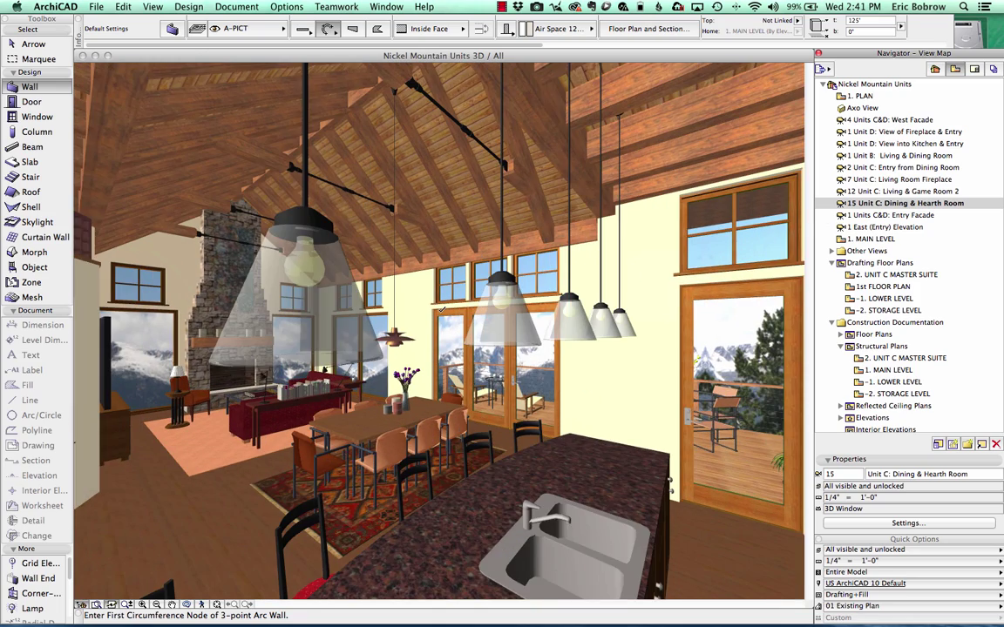
pyautogui.scroll(2, 442, 309)
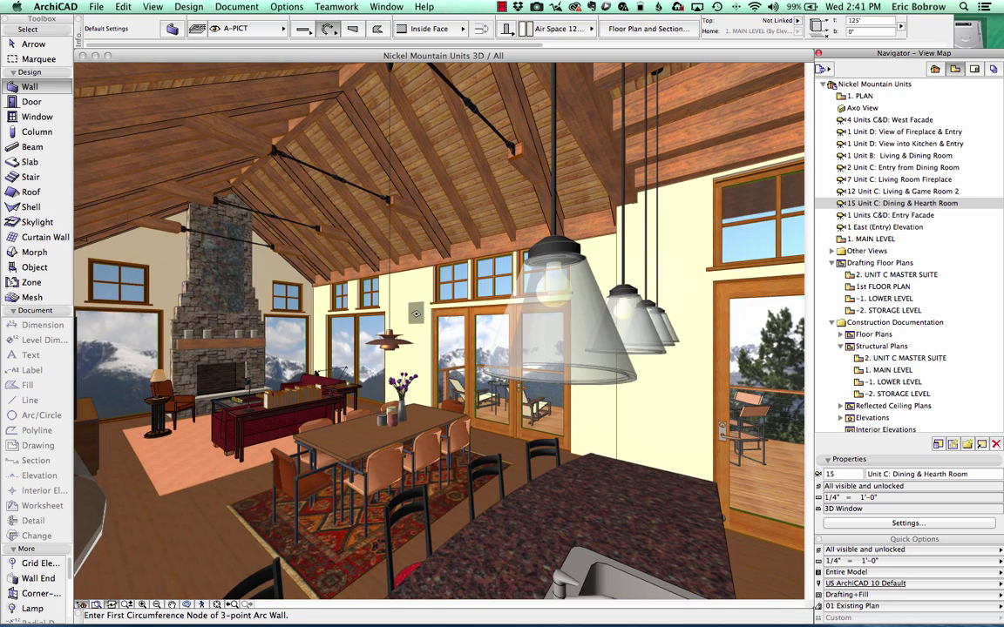
pyautogui.scroll(-3, 415, 314)
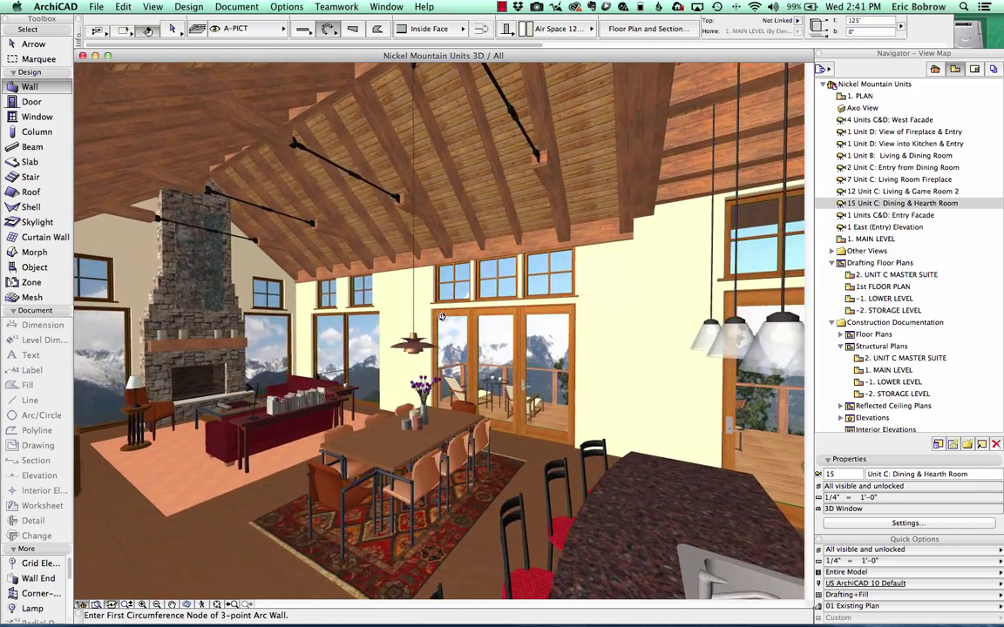
pyautogui.keyDown('shift'); pyautogui.moveTo(442, 318); pyautogui.dragTo(464, 311, button='middle'); pyautogui.keyUp('shift')
pyautogui.scroll(3, 462, 312)
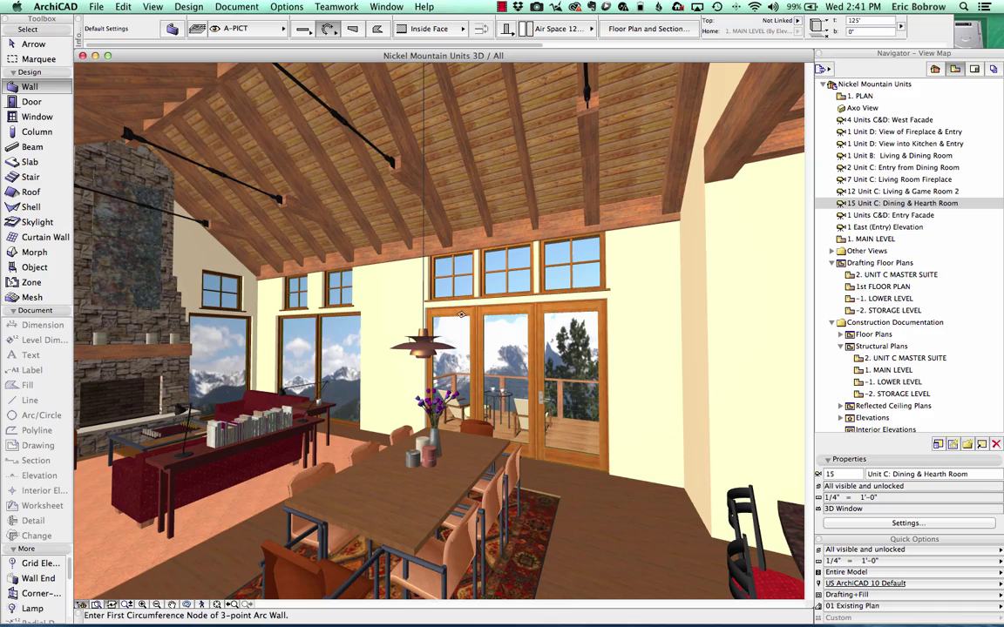
pyautogui.keyDown('shift'); pyautogui.moveTo(225, 297); pyautogui.dragTo(289, 326, button='middle'); pyautogui.keyUp('shift')
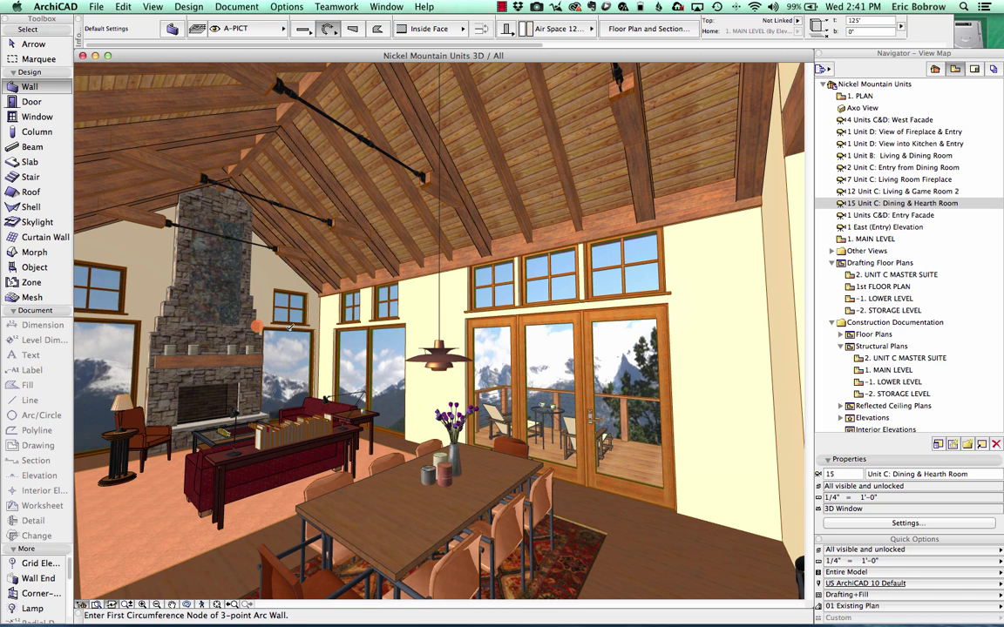
# Open 1 Units C&D: Entry Facade, check the East (Entry) Elevation, then orbit lower and more frontal.
pyautogui.click(840, 215)
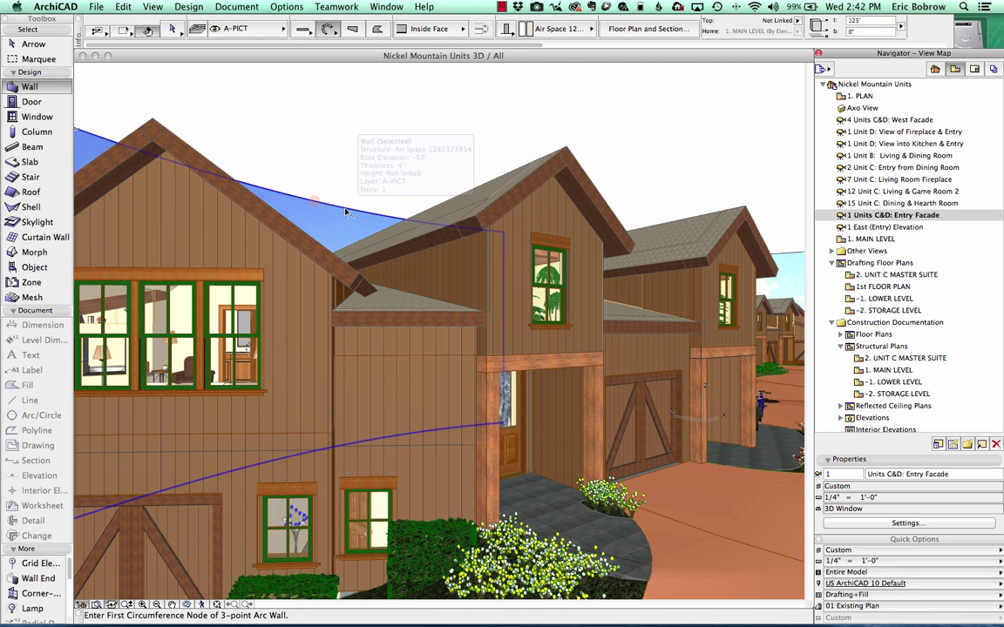
pyautogui.keyDown('shift'); pyautogui.click(346, 211); pyautogui.keyUp('shift')
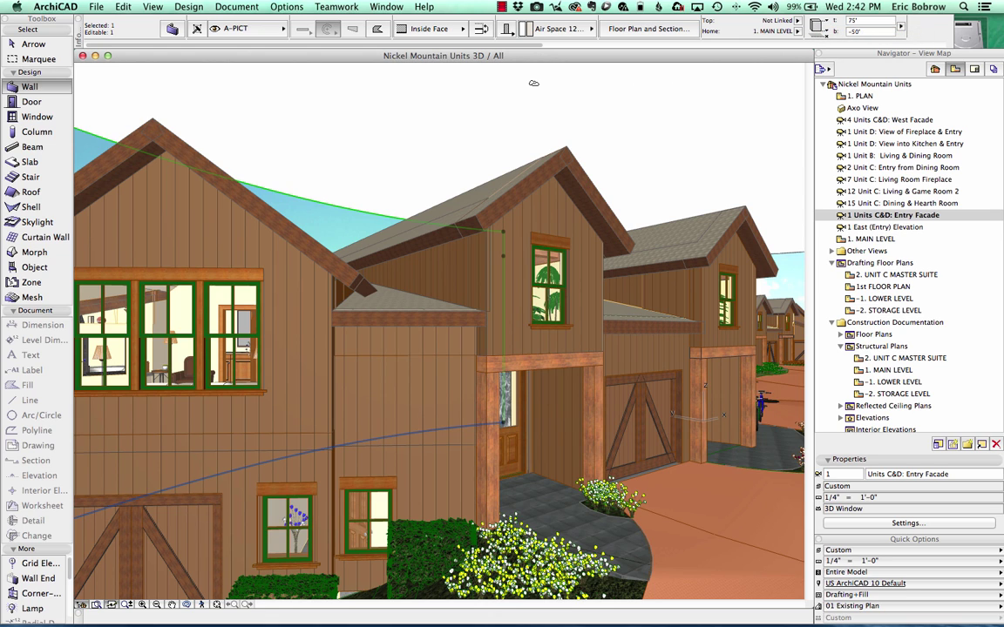
pyautogui.click(884, 228)
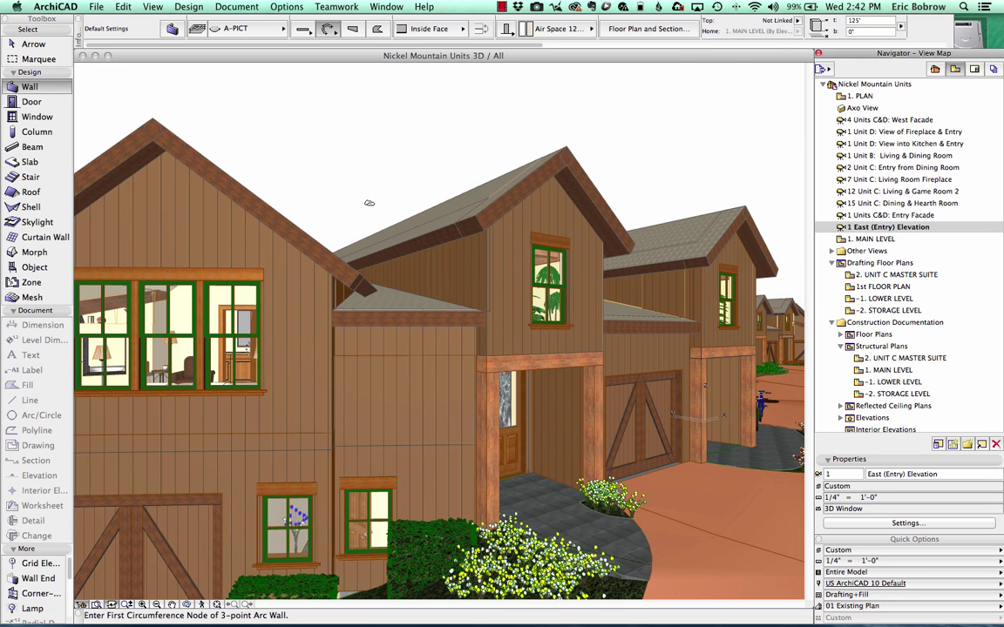
pyautogui.click(841, 215)
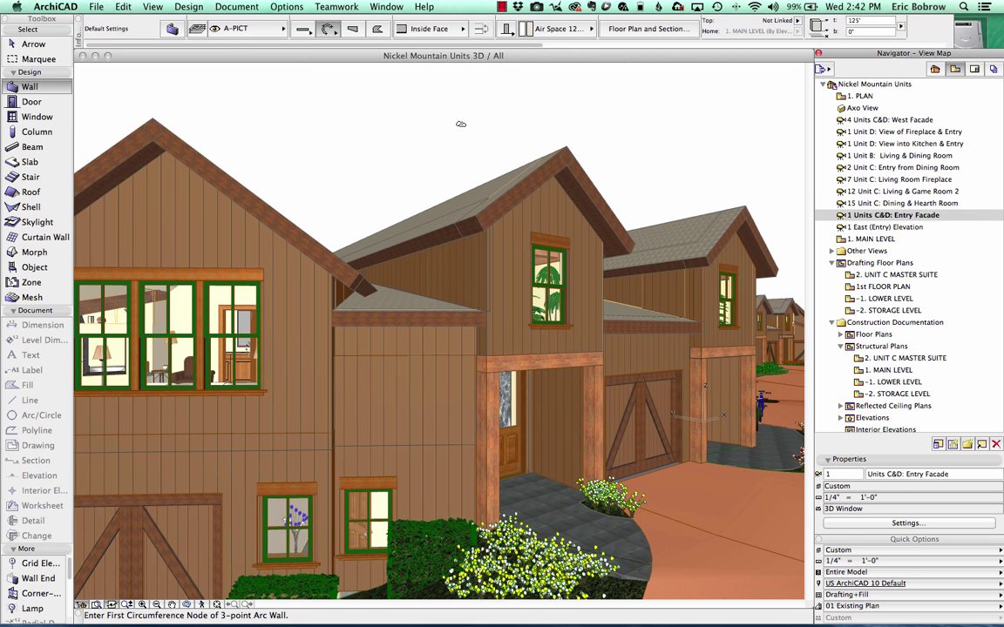
pyautogui.click(305, 134)
pyautogui.keyDown('shift'); pyautogui.moveTo(305, 130); pyautogui.dragTo(381, 271, button='middle'); pyautogui.keyUp('shift')
# Select the curved backdrop wall and confirm its surfaces are 17 | View of Continental Divide.
pyautogui.keyDown('shift'); pyautogui.moveTo(406, 233); pyautogui.dragTo(433, 216, button='middle'); pyautogui.keyUp('shift')
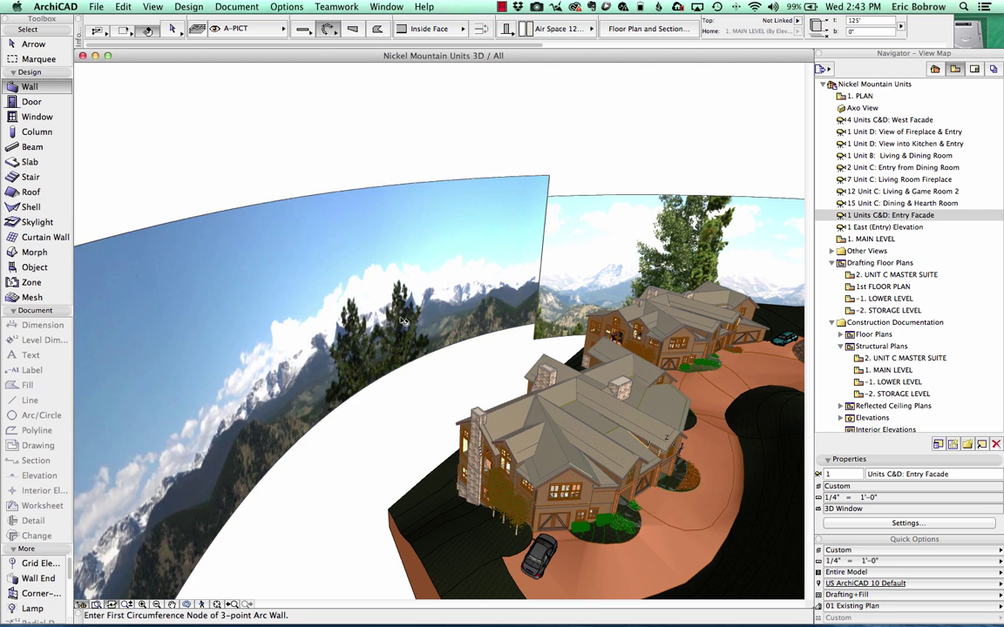
pyautogui.keyDown('shift'); pyautogui.click(407, 237); pyautogui.keyUp('shift')
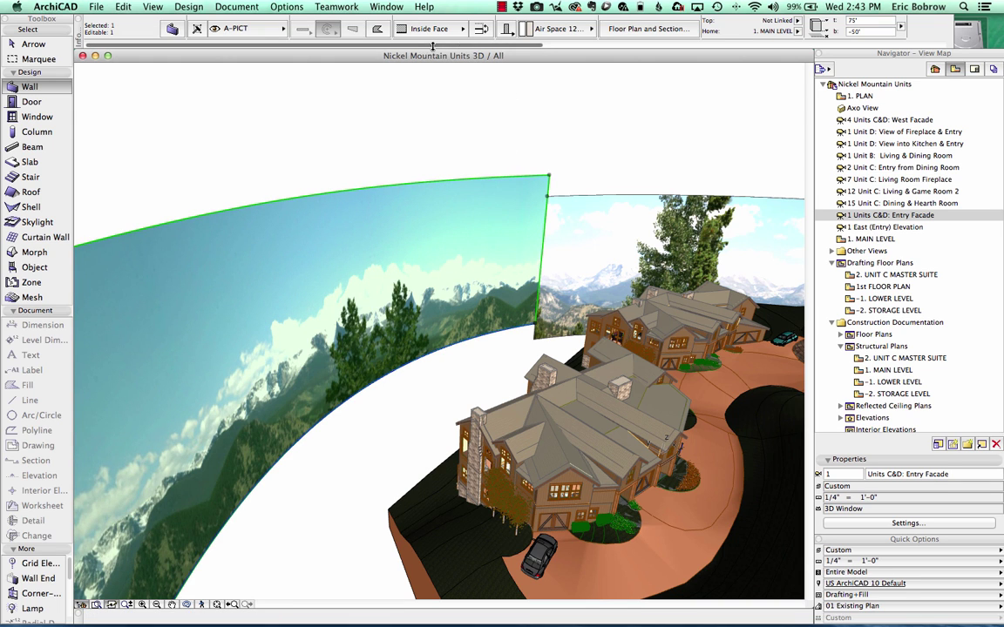
pyautogui.moveTo(432, 45); pyautogui.dragTo(827, 35)
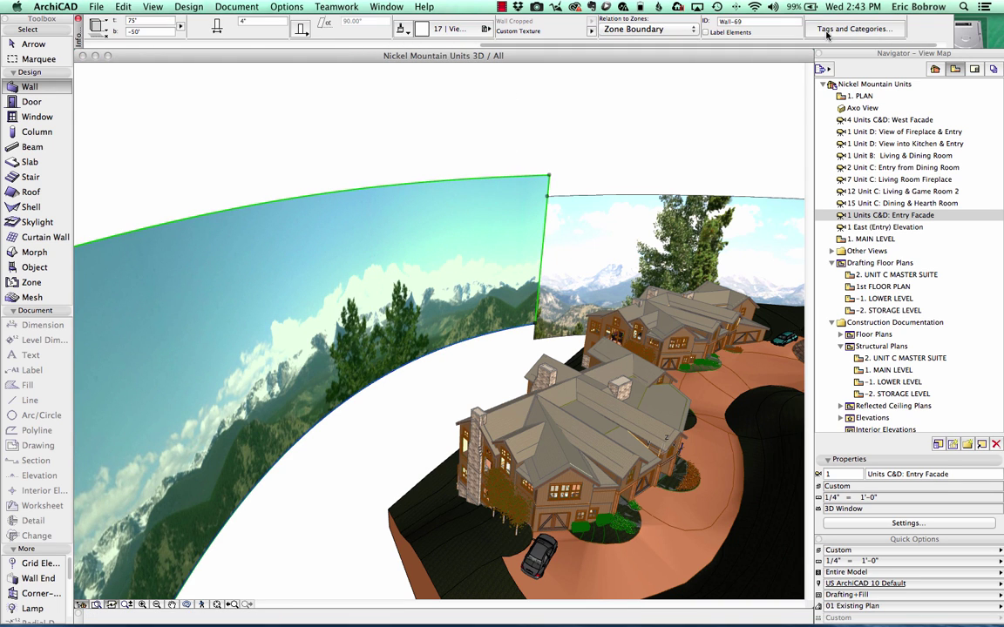
pyautogui.click(401, 30)
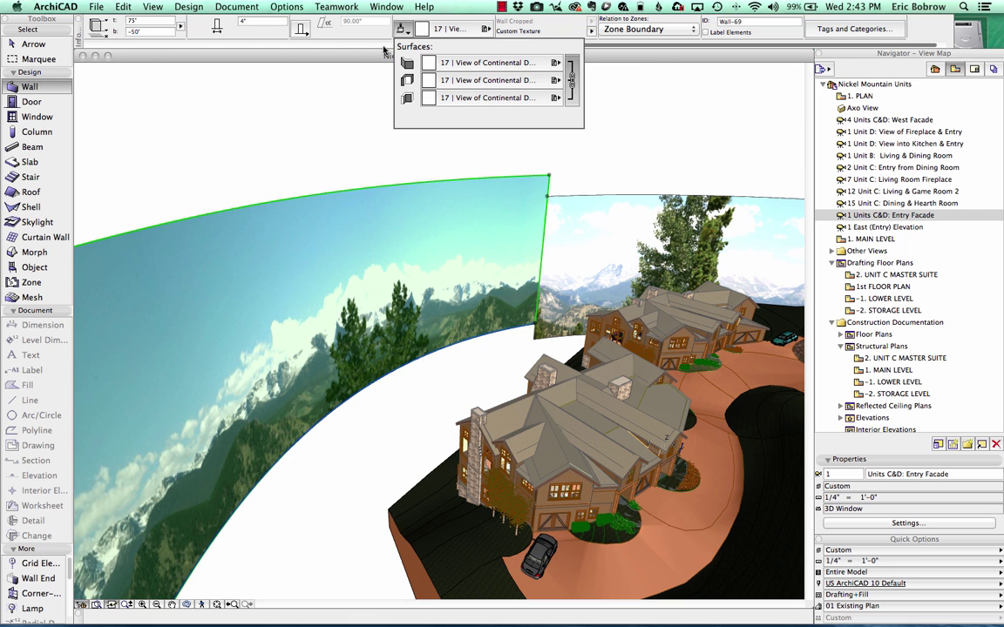
pyautogui.moveTo(343, 109); pyautogui.dragTo(364, 134)
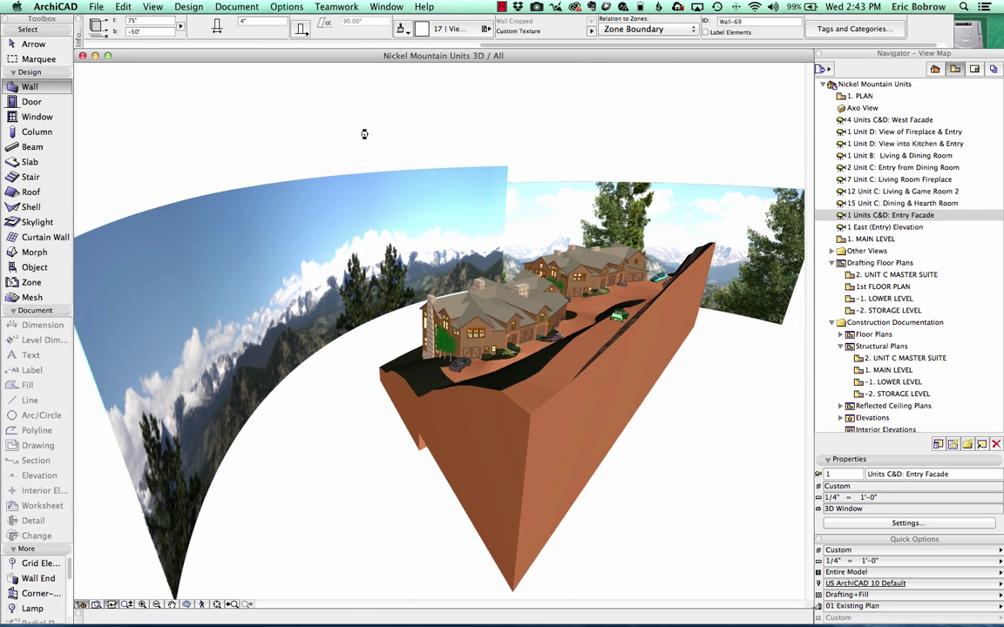
# Go to the 1. MAIN LEVEL plan and review the arc wall's height, offset and surface settings.
pyautogui.press('F2')
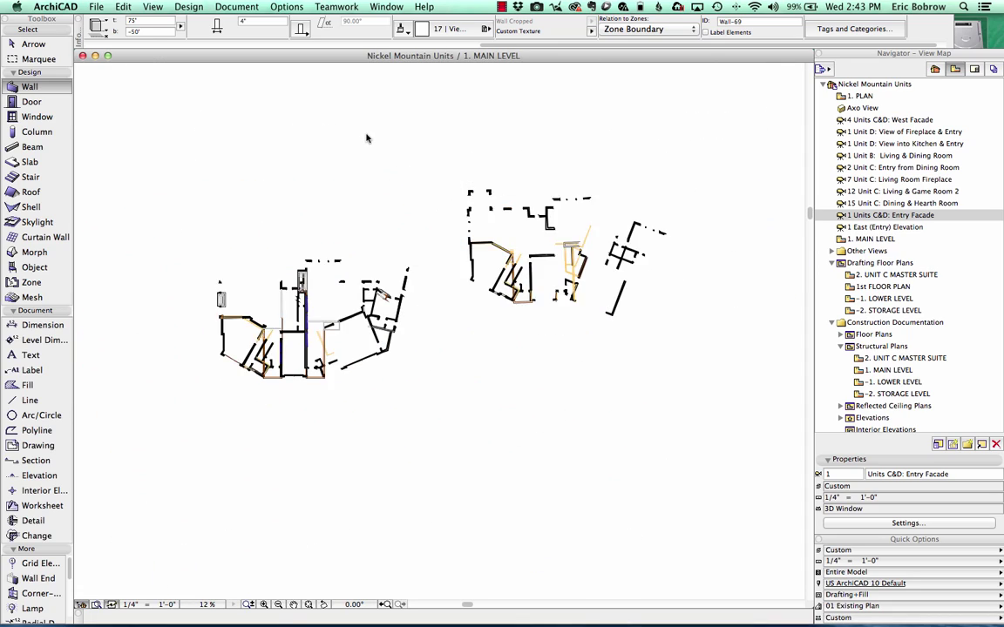
pyautogui.scroll(10, 372, 137)
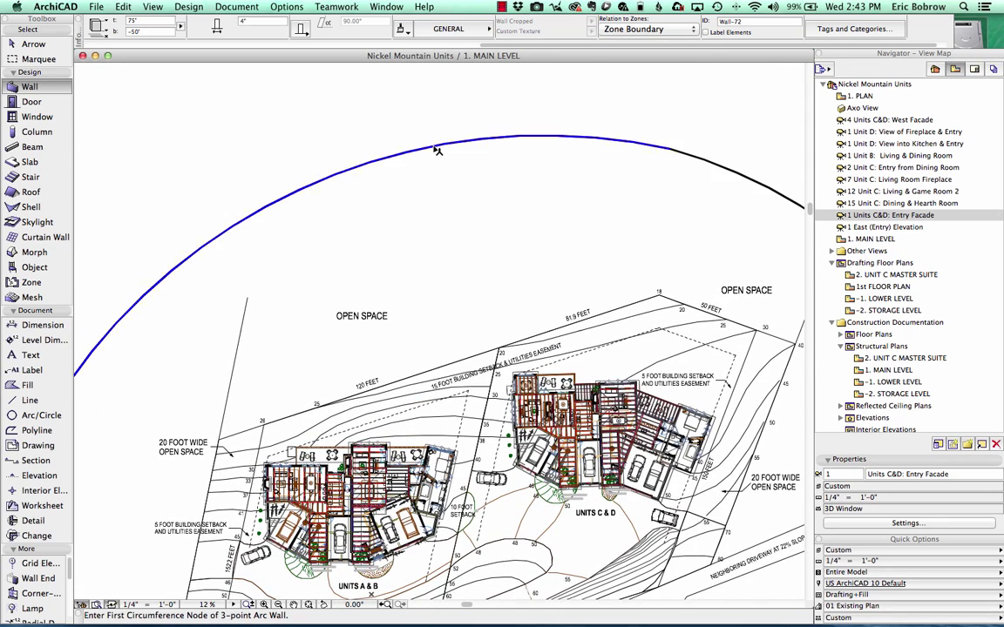
pyautogui.scroll(-3, 450, 178)
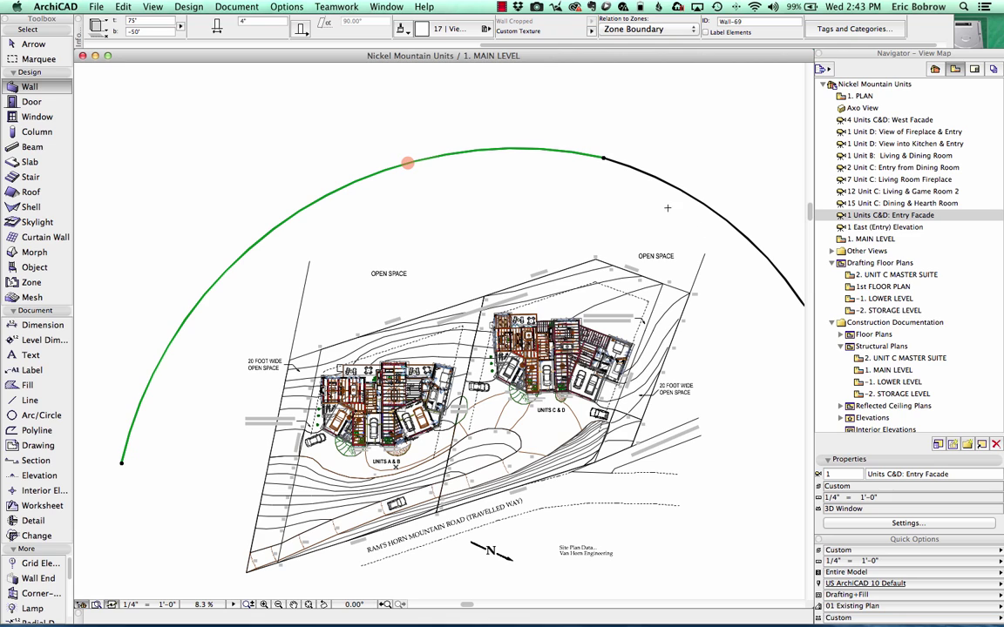
pyautogui.click(556, 189)
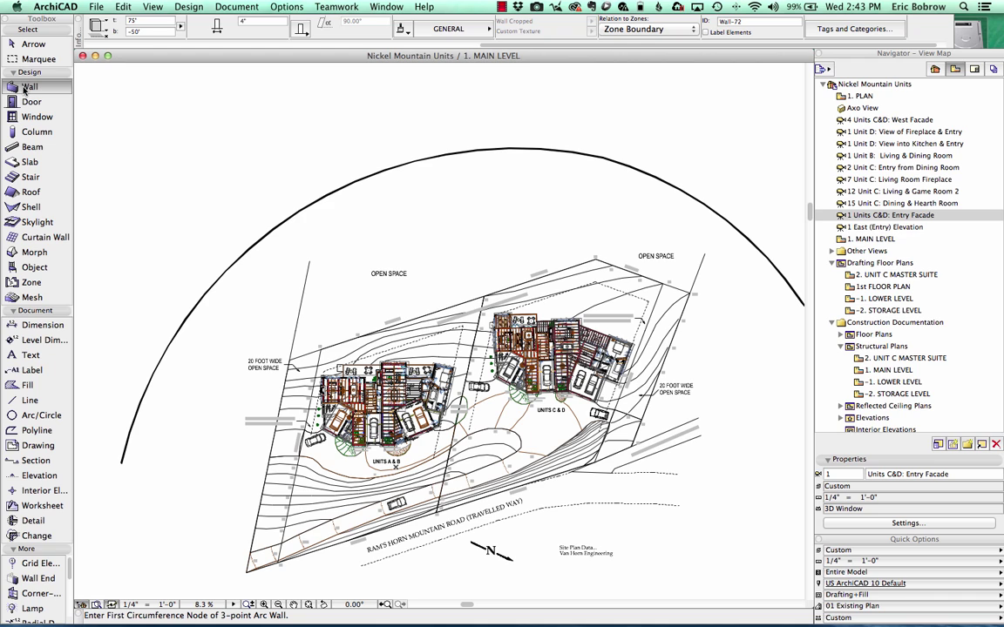
pyautogui.hscroll(-10, 487, 47)
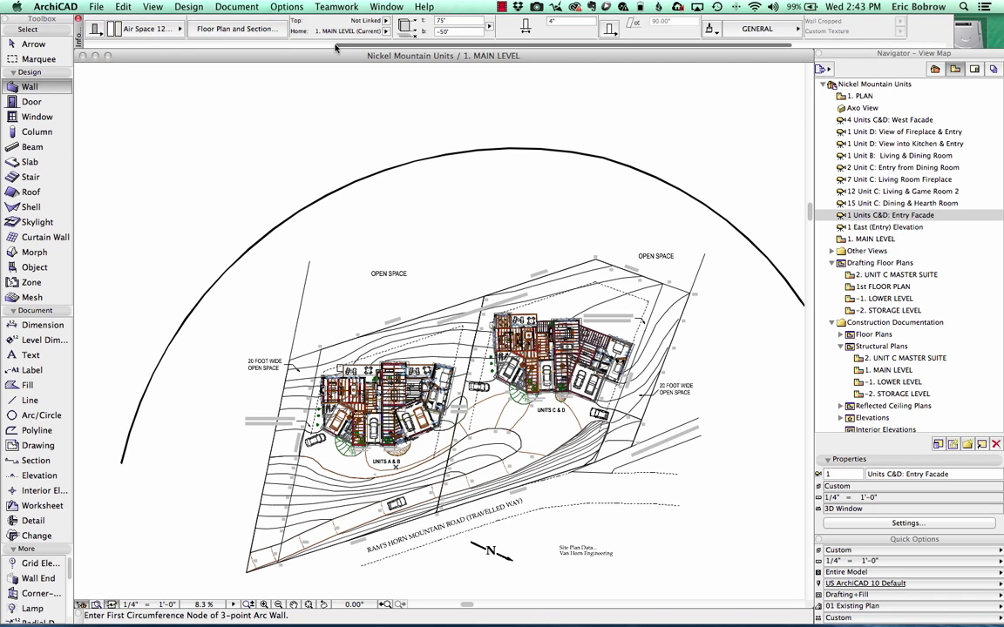
pyautogui.click(552, 31)
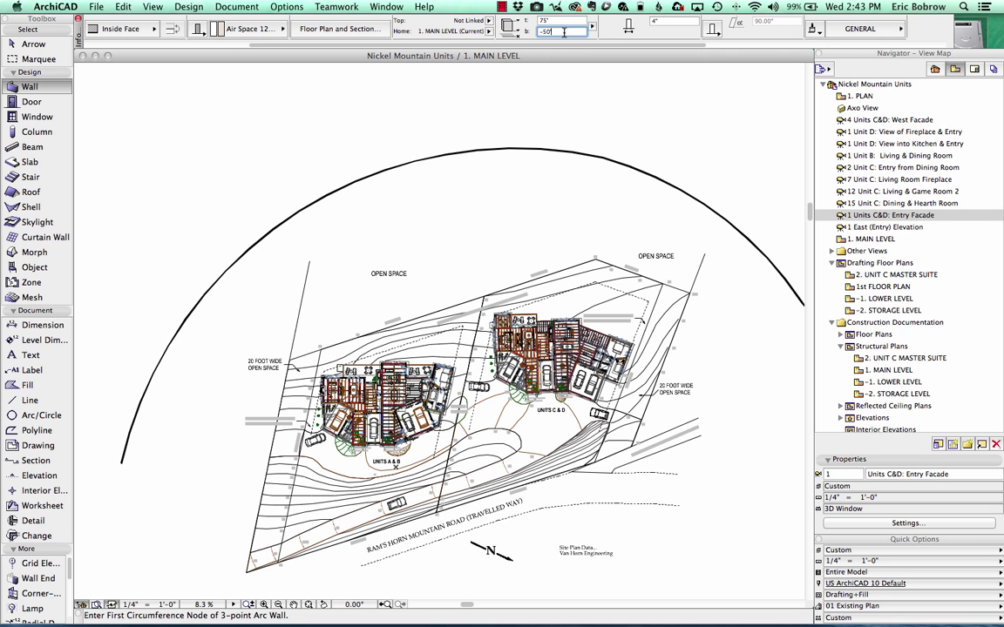
pyautogui.moveTo(612, 44); pyautogui.dragTo(730, 45)
pyautogui.click(693, 32)
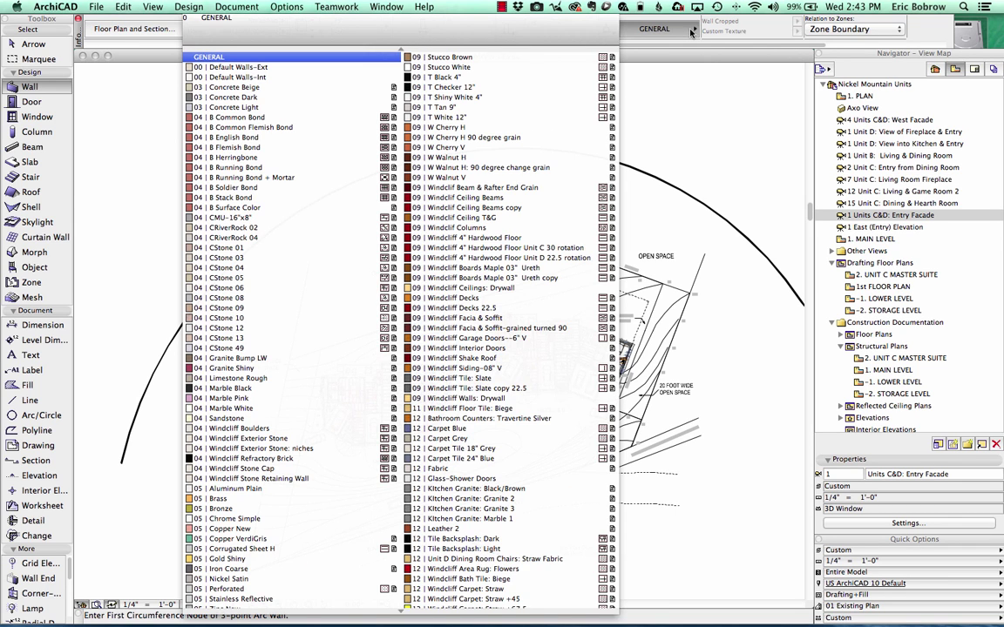
pyautogui.click(665, 33)
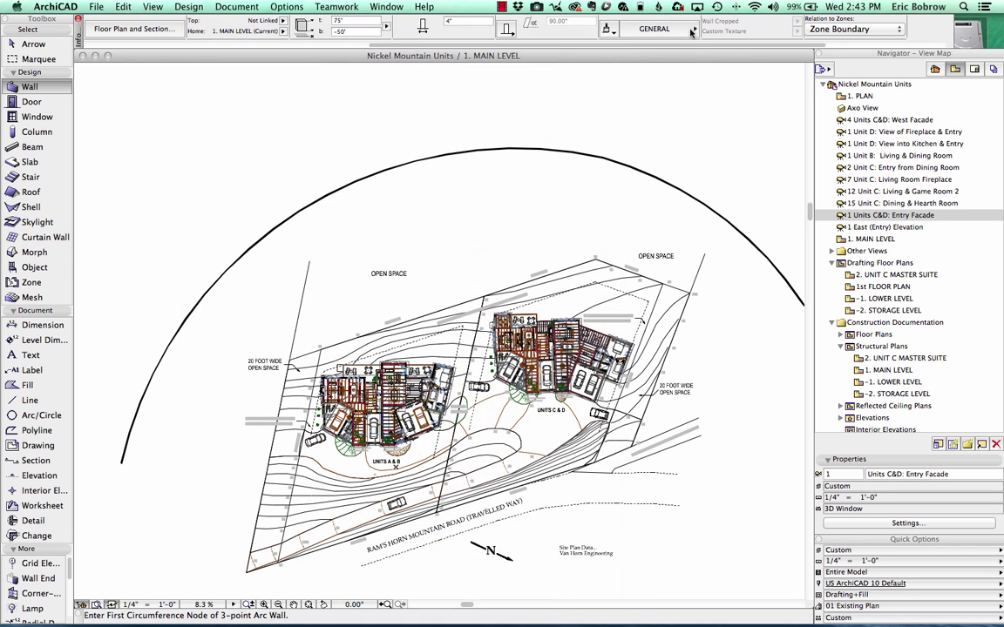
# Draw a three-point arc wall around the left side of the site and view it in 3D.
pyautogui.click(126, 467)
pyautogui.click(237, 270)
pyautogui.click(556, 149)
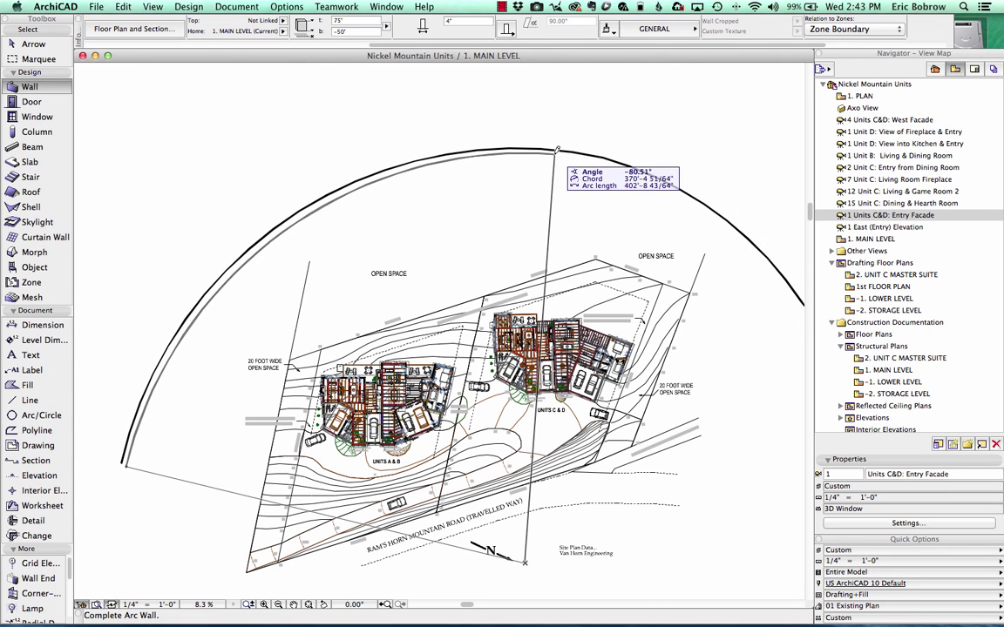
pyautogui.click(556, 150)
pyautogui.press('F3')
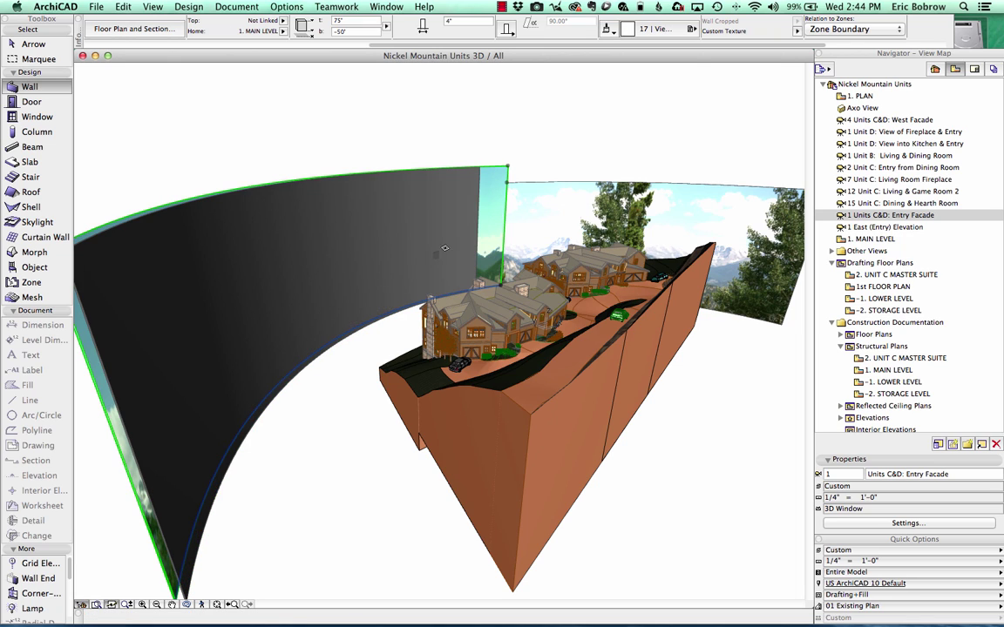
# Deselect the new dark arc wall in the 3D window.
pyautogui.press('Escape')
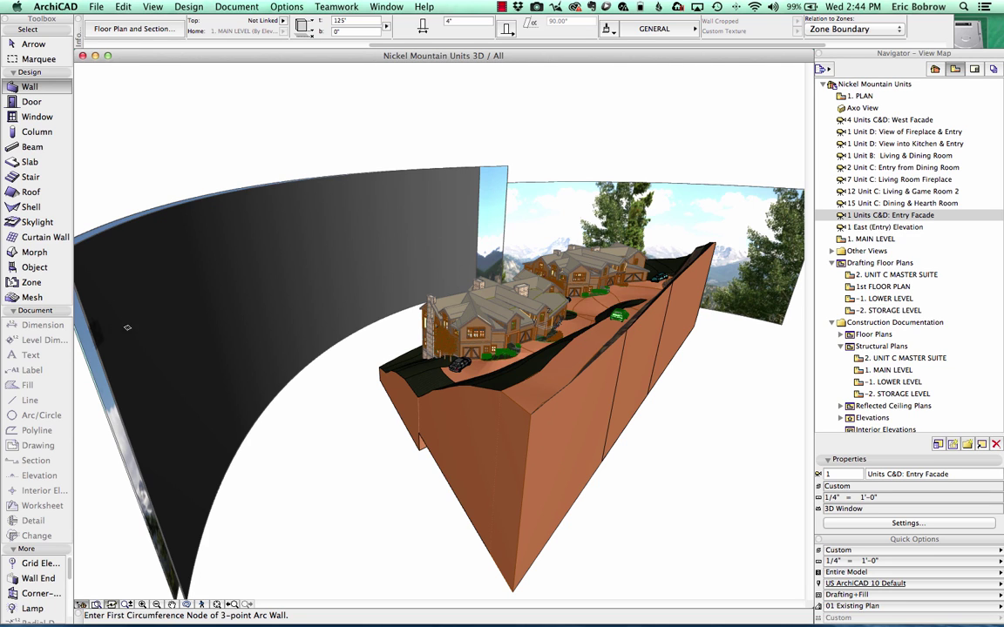
# Open Options > Element Attributes > Surfaces, browse past View of Continental Divide, and pick 00 | Default Walls-Ext.
pyautogui.click(274, 7)
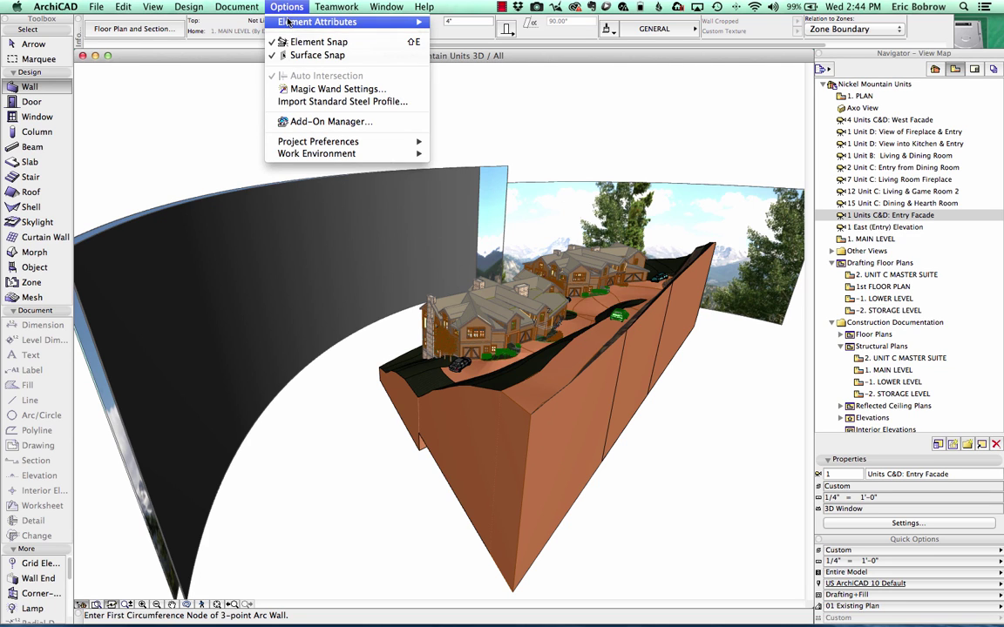
pyautogui.moveTo(287, 21)
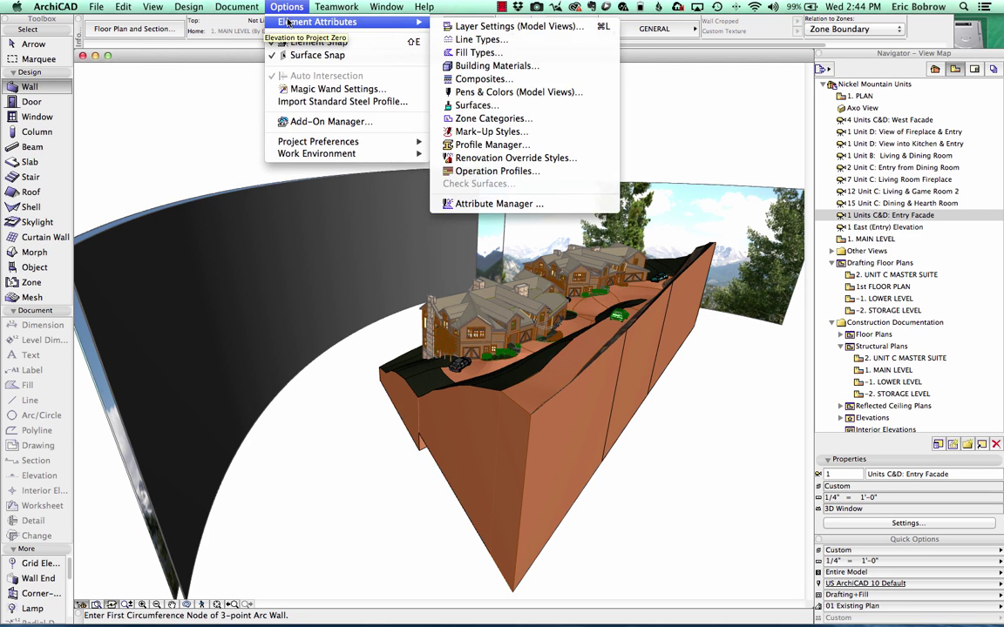
pyautogui.click(488, 106)
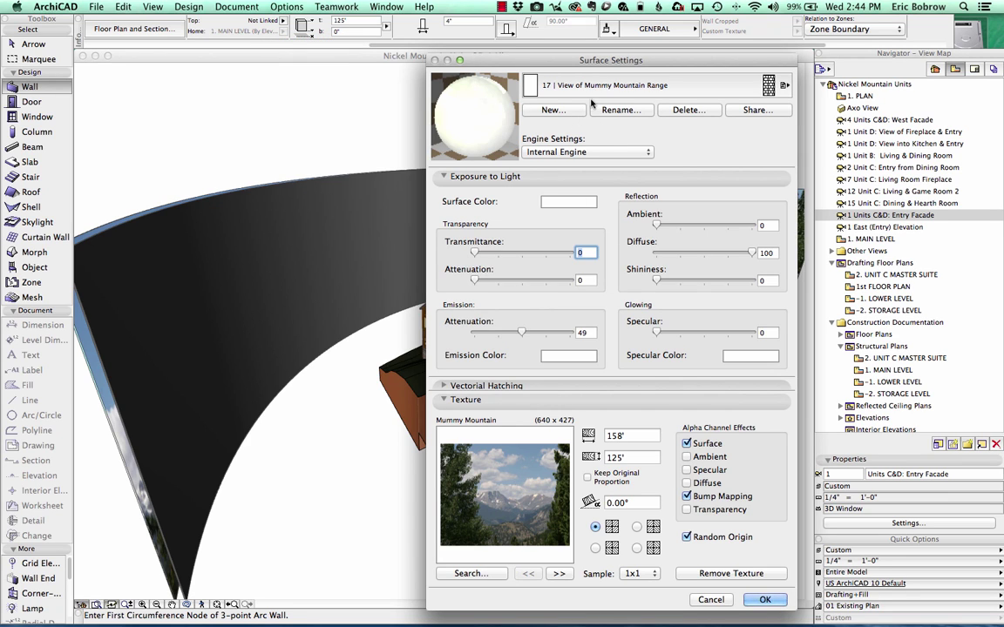
pyautogui.click(531, 84)
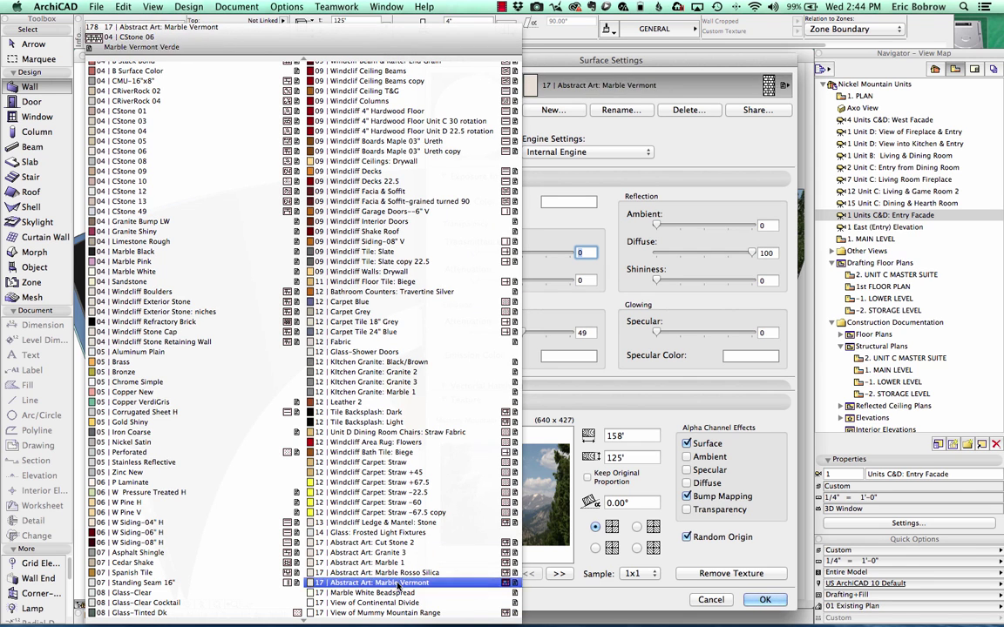
pyautogui.click(375, 603)
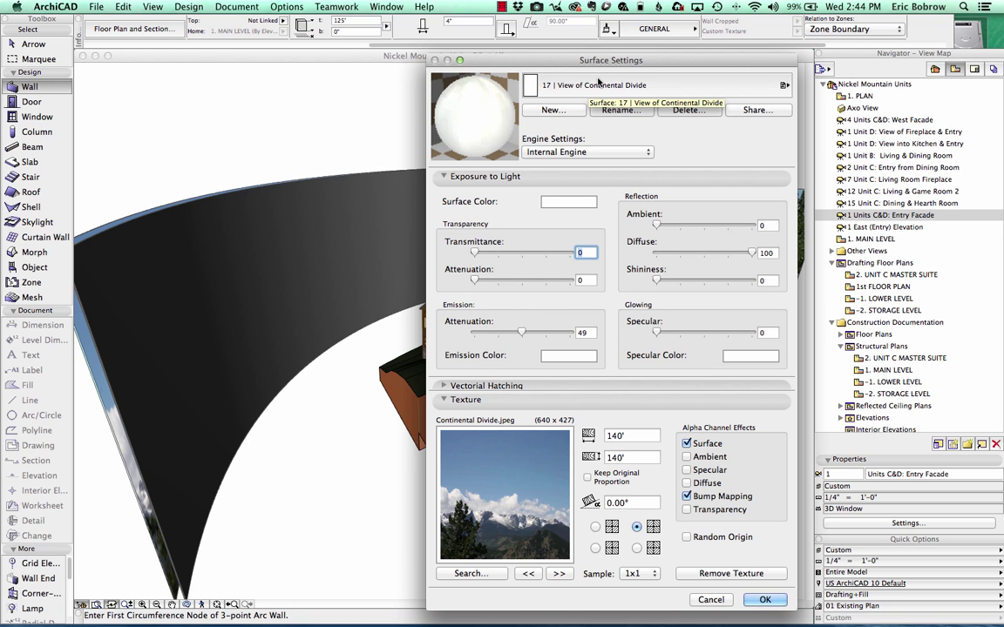
pyautogui.click(549, 84)
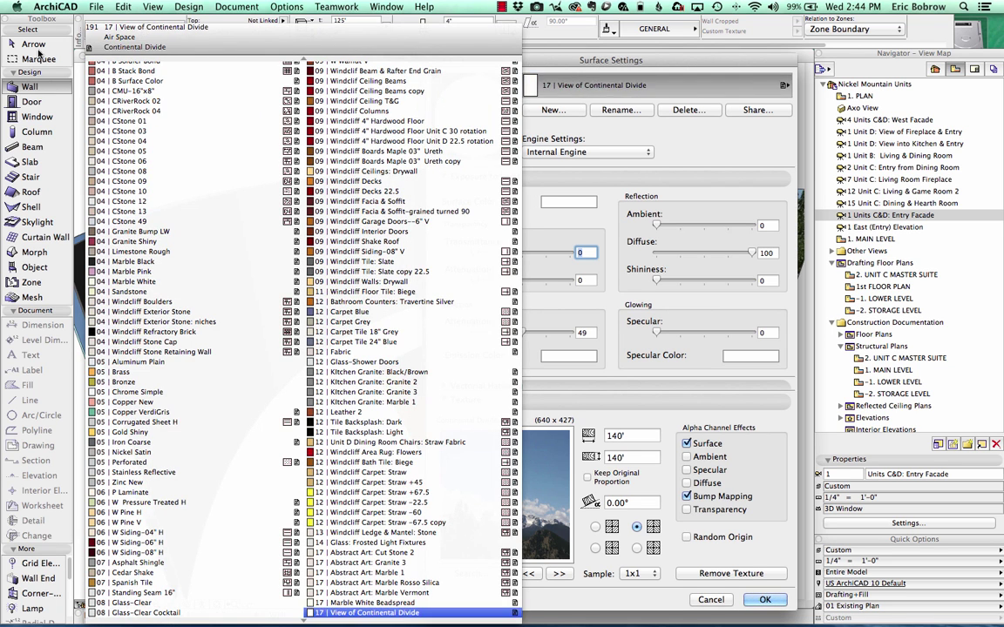
pyautogui.click(161, 75)
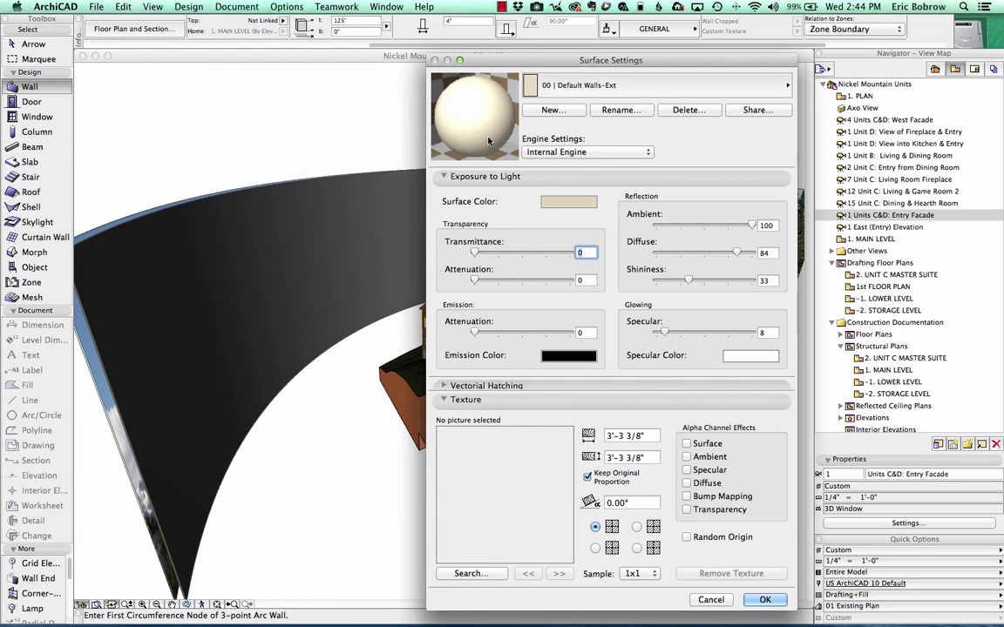
# Duplicate the surface as a new one named '* CONTEXT VIEW'.
pyautogui.click(554, 111)
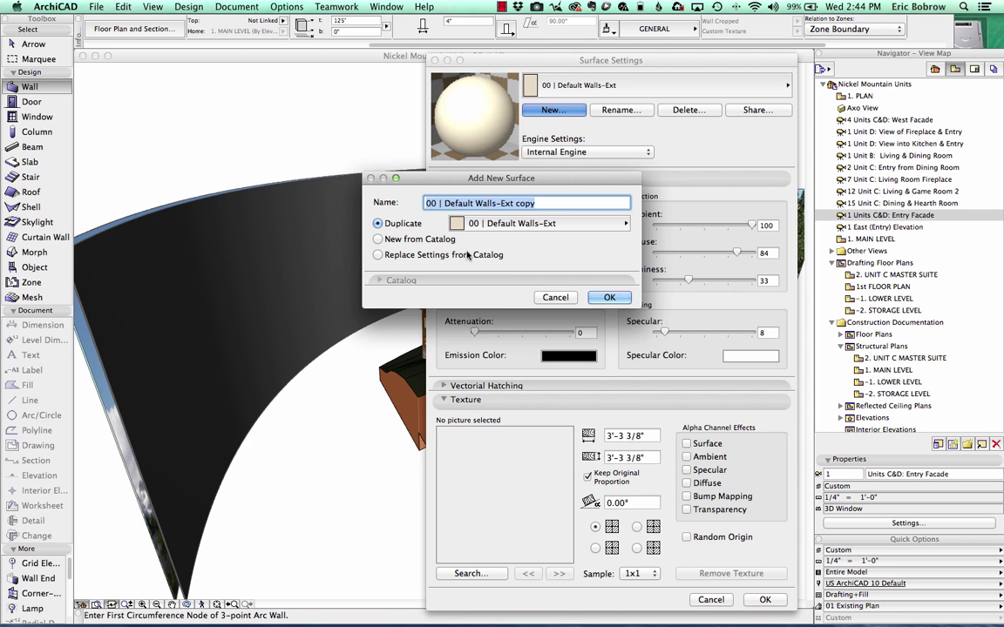
pyautogui.write('*')
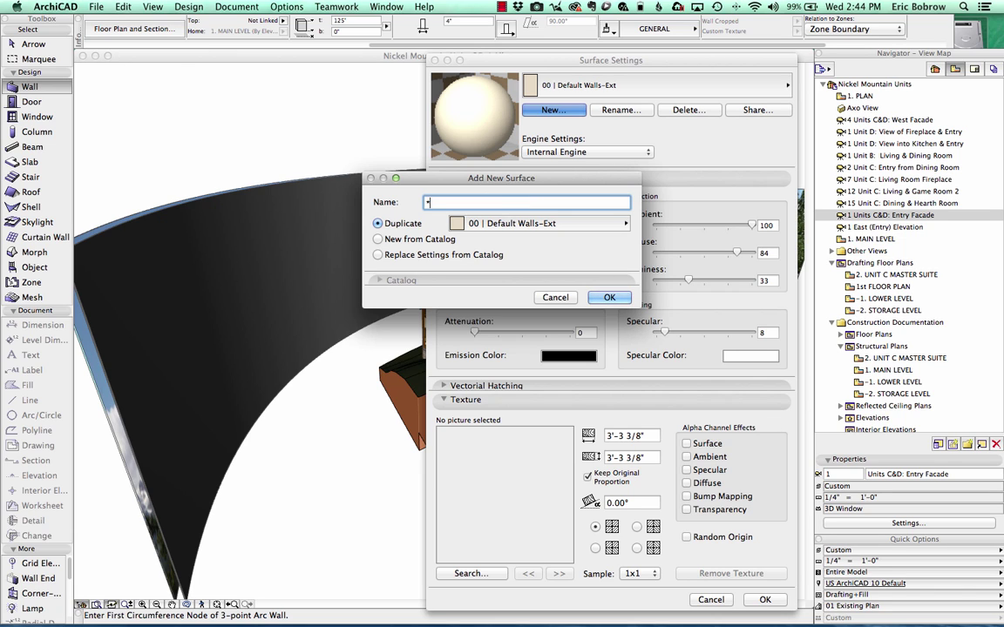
pyautogui.write(' CONTEXT VIEW')
pyautogui.press('Up')
pyautogui.click(609, 297)
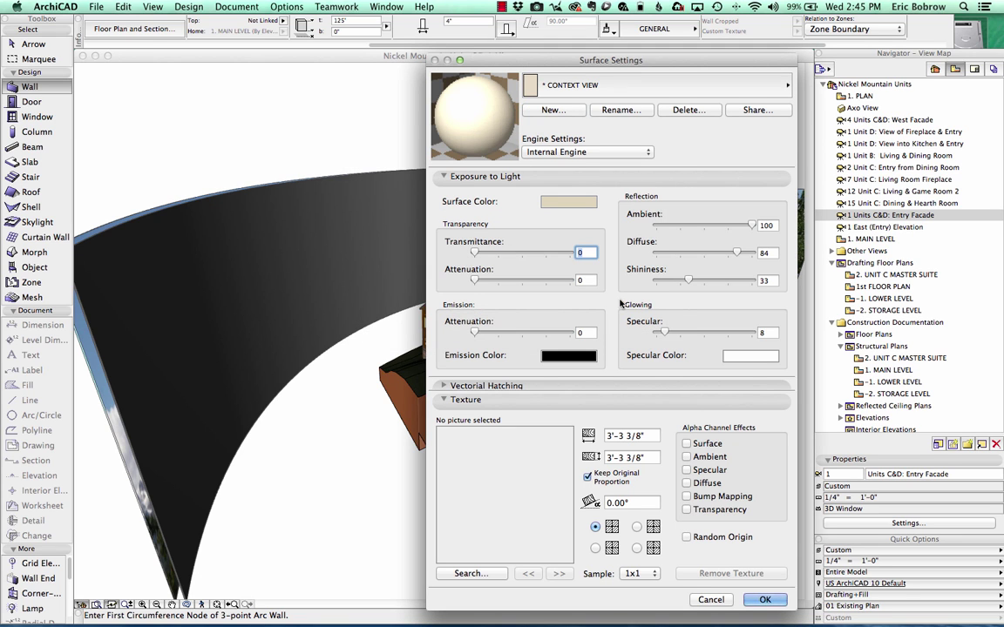
# Check the surface list and Engine Settings, keeping the Internal Engine.
pyautogui.click(527, 80)
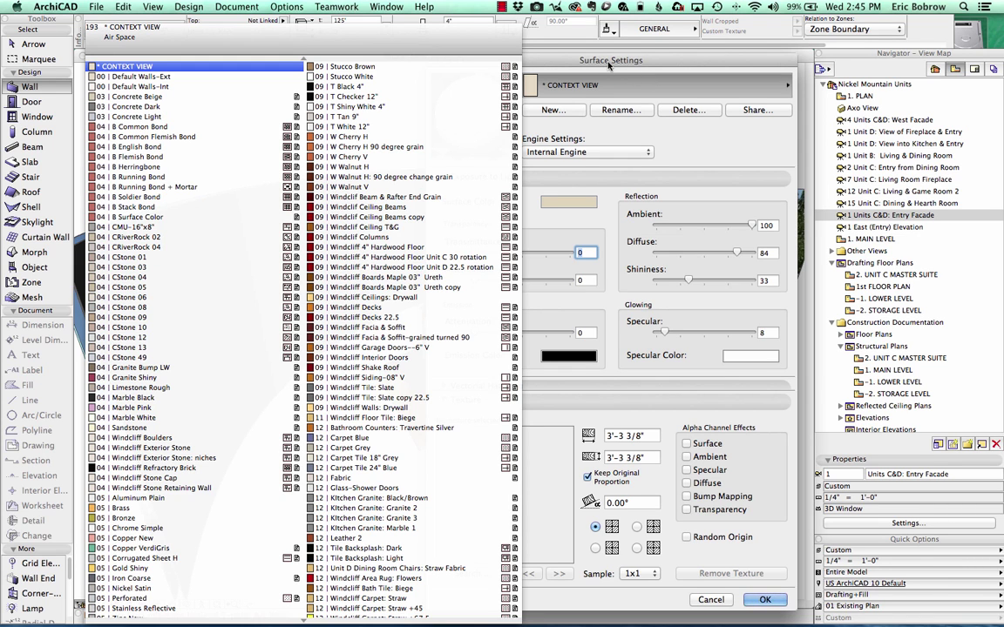
pyautogui.press('Escape')
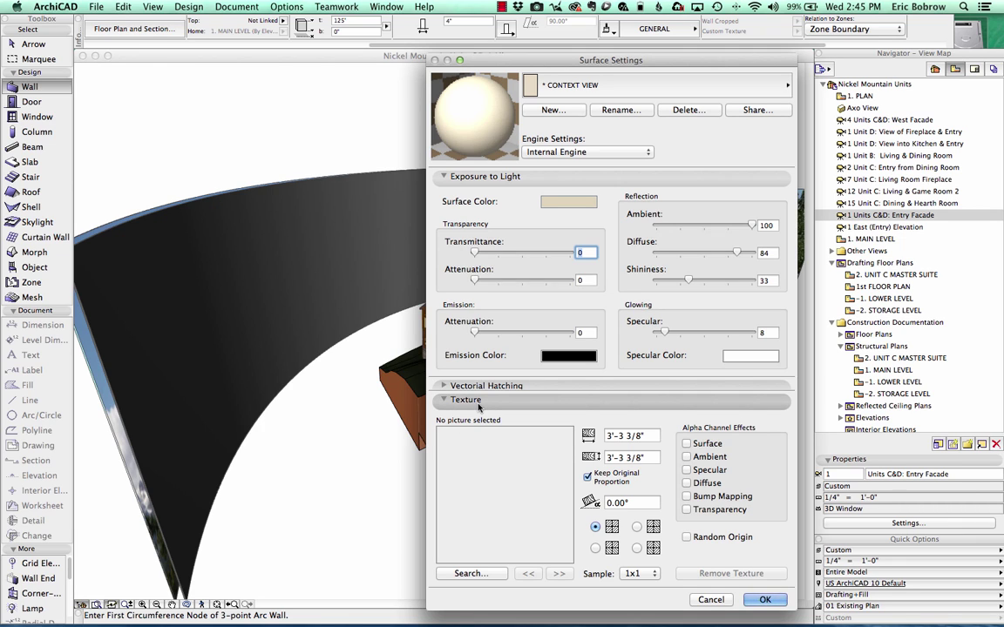
pyautogui.click(552, 154)
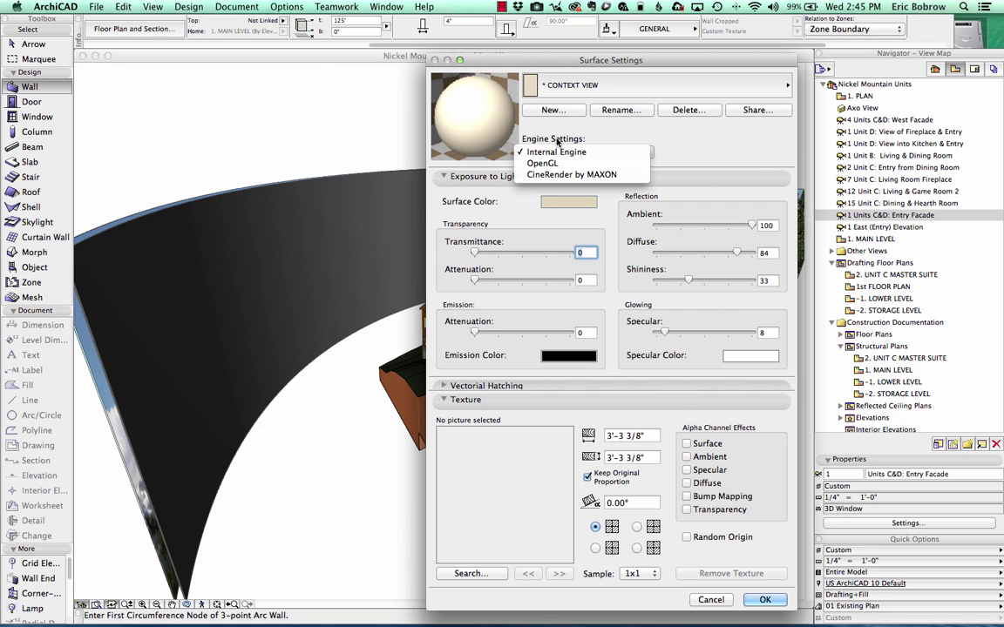
pyautogui.click(556, 152)
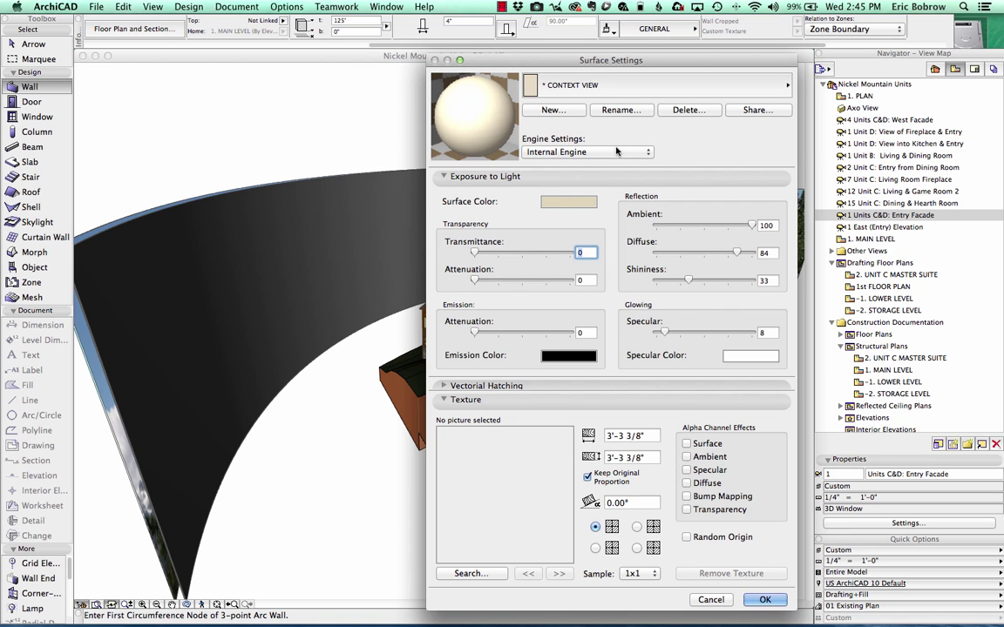
pyautogui.click(558, 152)
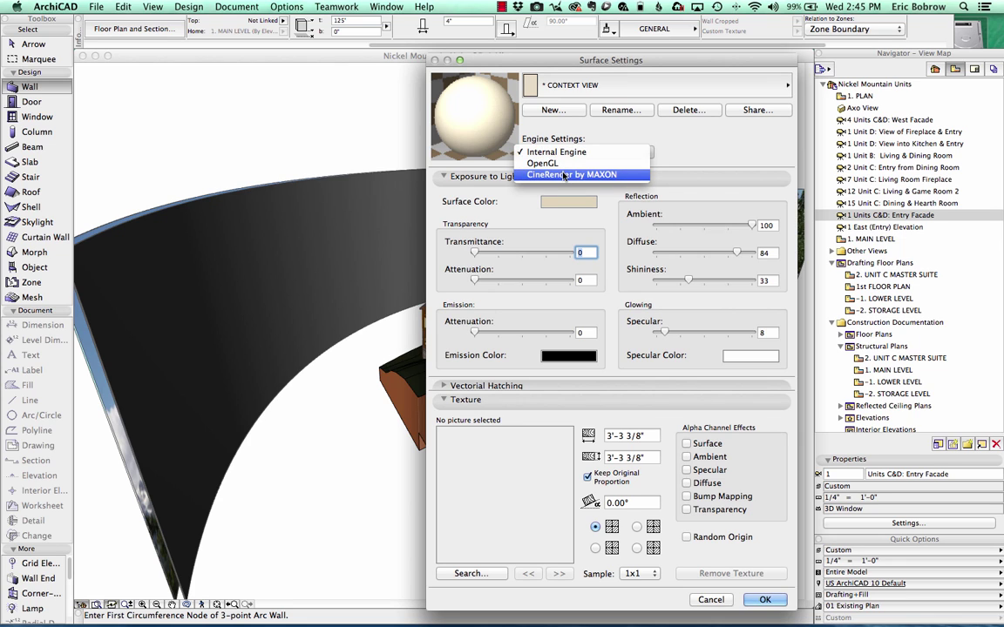
pyautogui.click(514, 117)
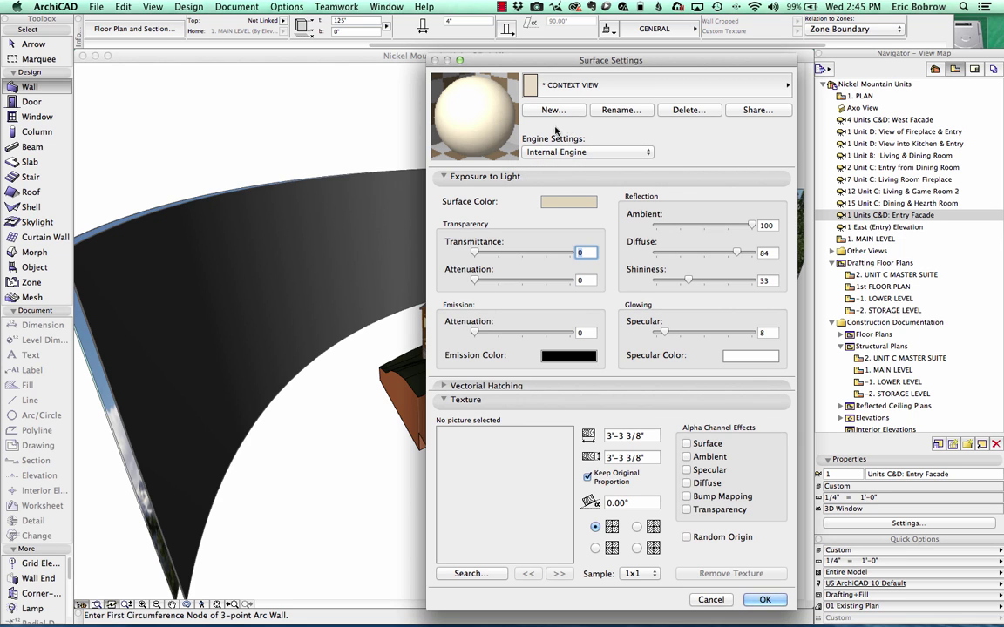
# Load Continental Divide.jpeg from the Embedded Library as the CONTEXT VIEW surface texture.
pyautogui.click(485, 575)
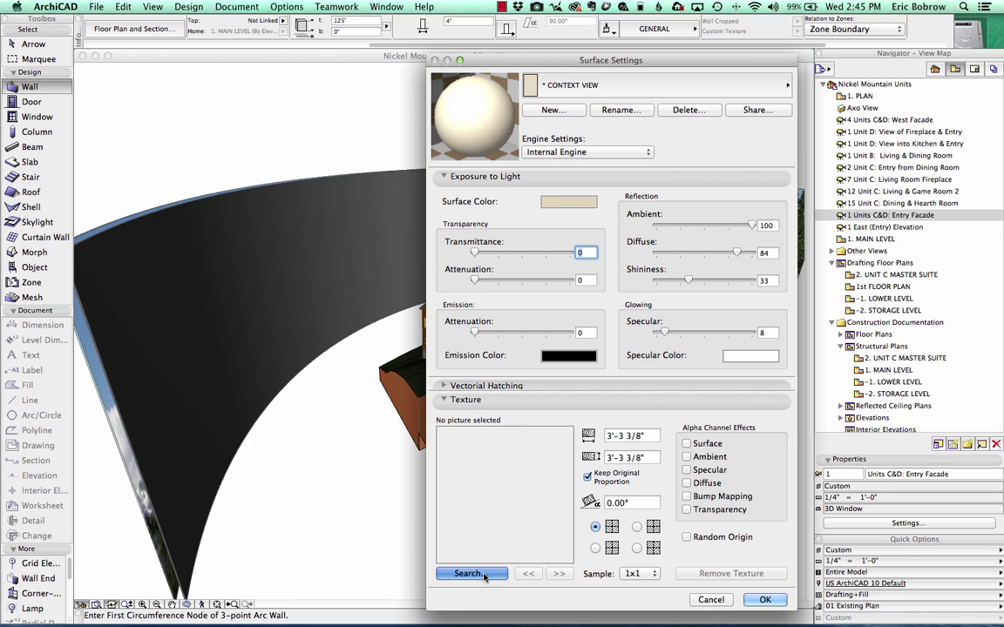
pyautogui.click(501, 179)
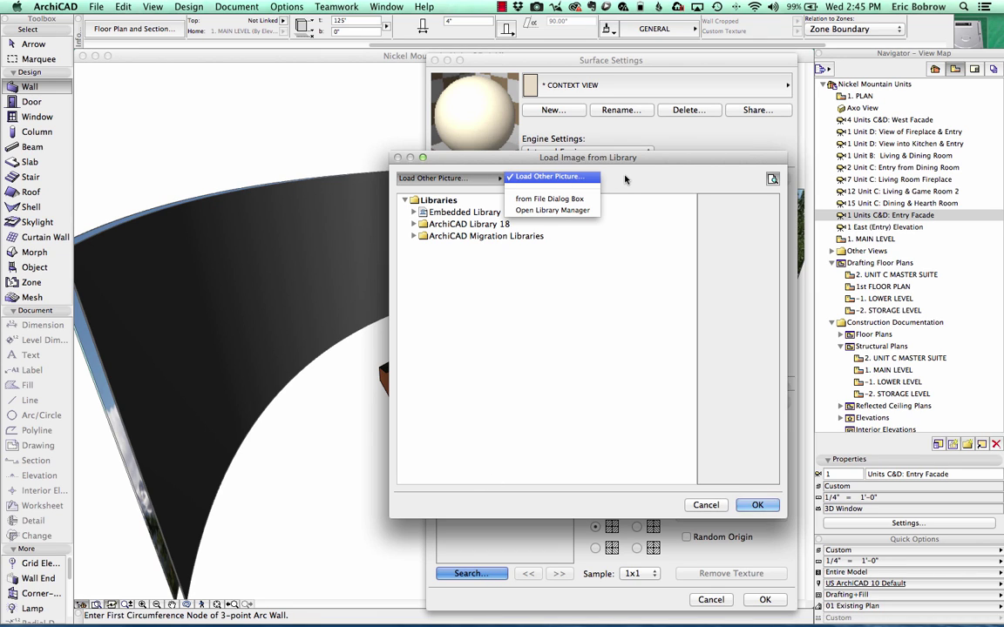
pyautogui.click(523, 196)
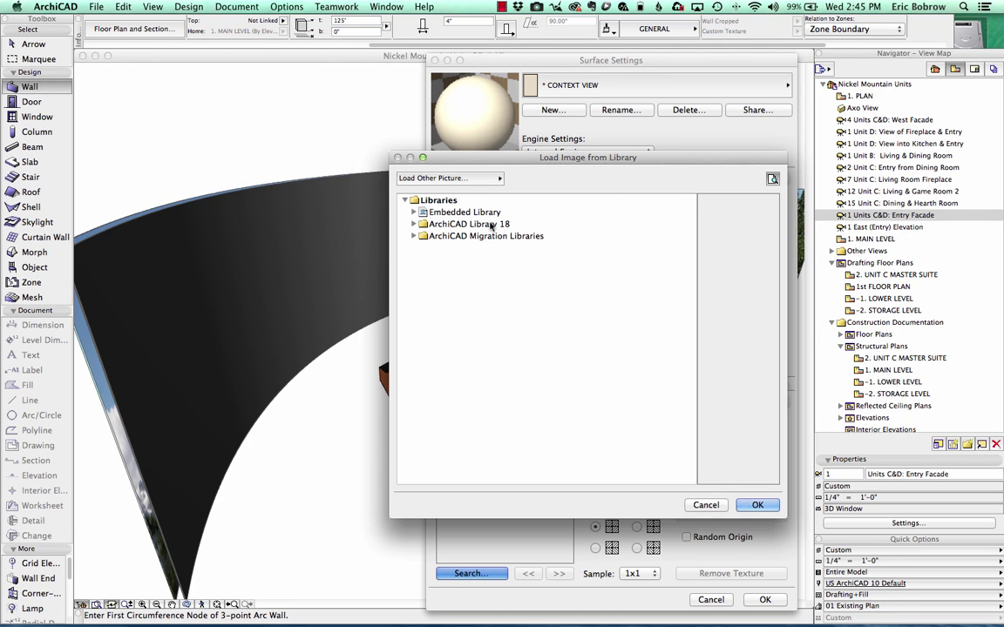
pyautogui.click(414, 212)
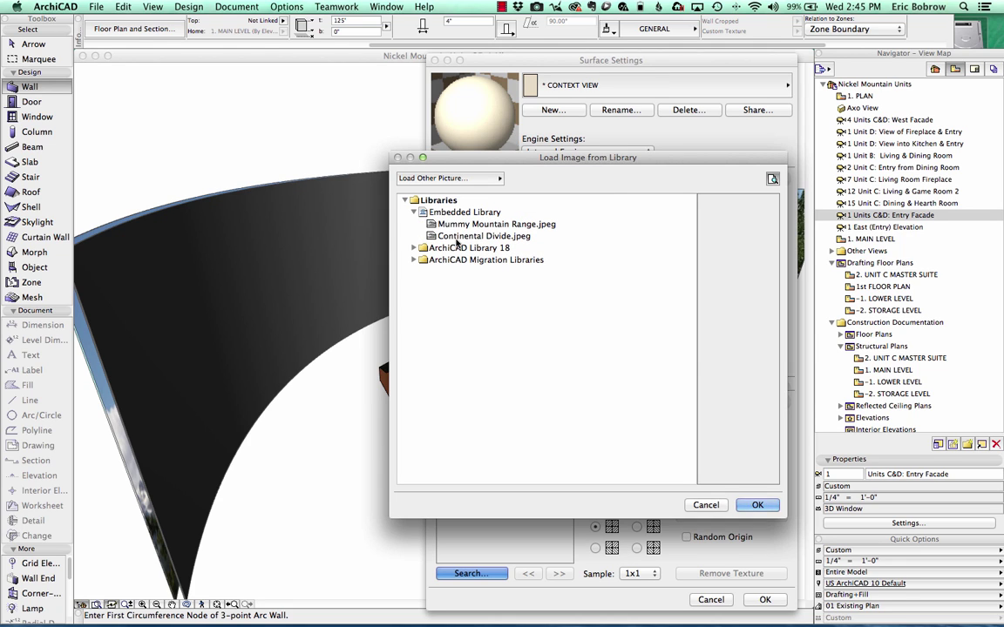
pyautogui.click(484, 236)
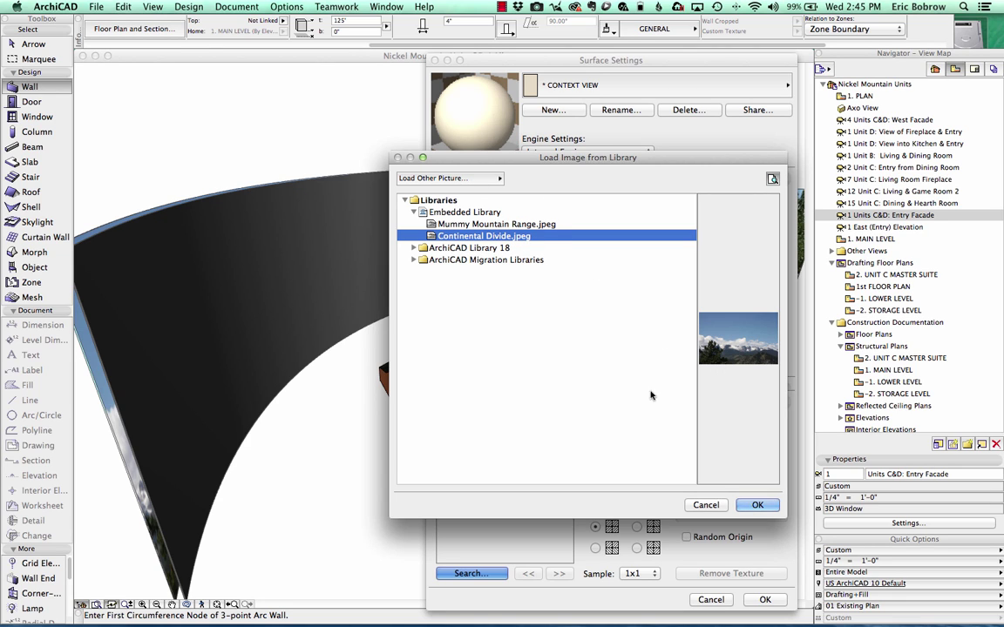
pyautogui.click(755, 504)
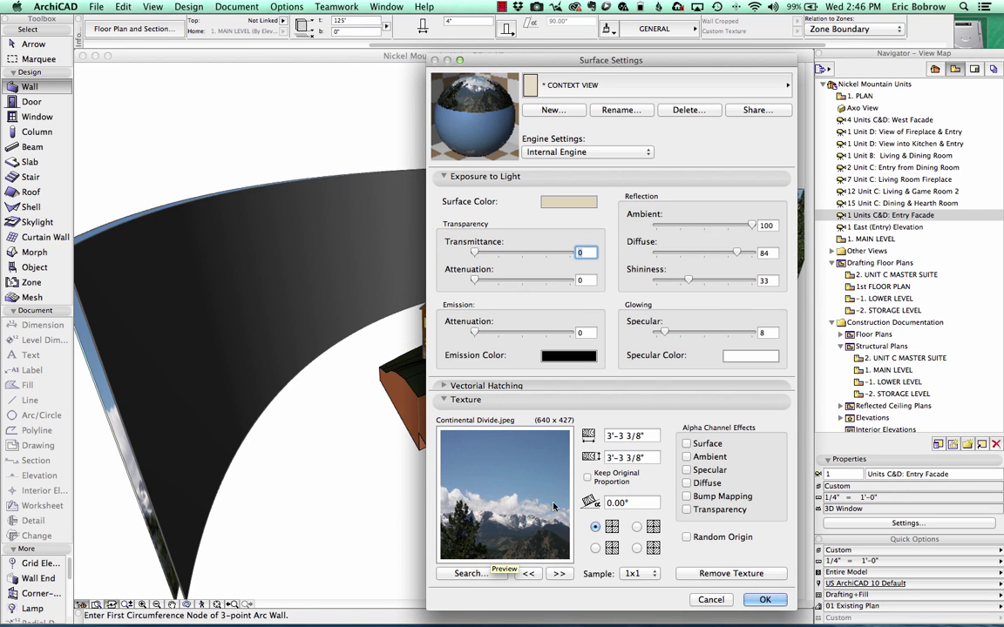
# Keep the texture's original proportion and set its width to 100'.
pyautogui.click(622, 435)
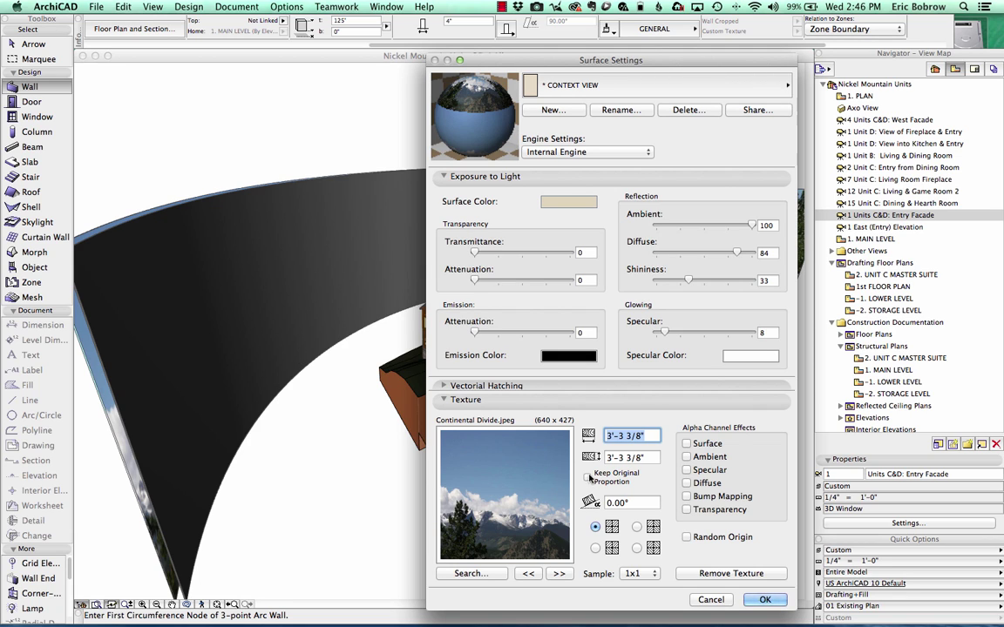
pyautogui.click(588, 478)
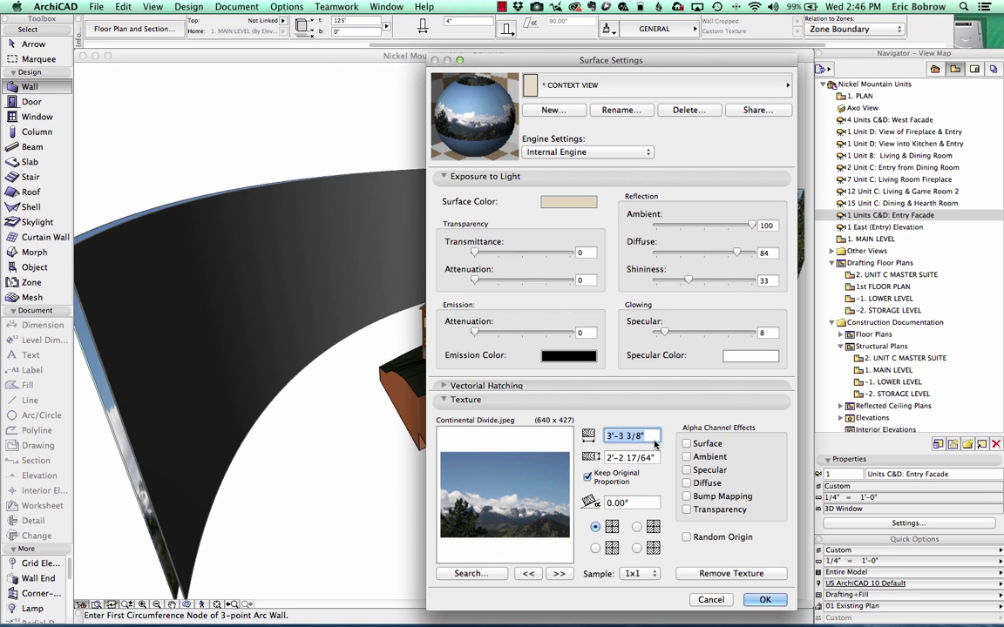
pyautogui.write('100')
pyautogui.press('Tab')
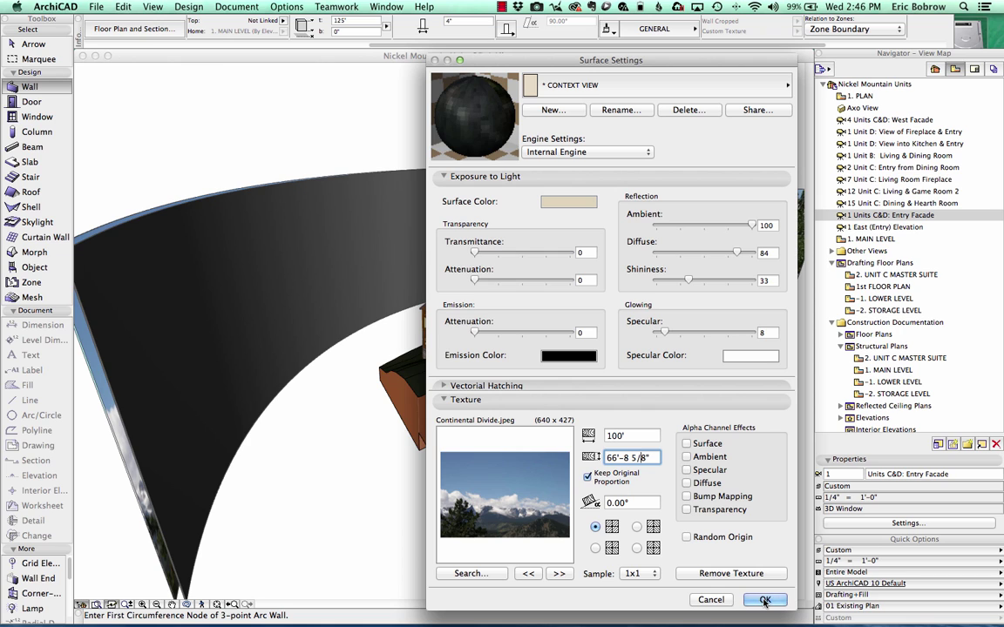
# Confirm the surface settings and assign * CONTEXT VIEW to the curved backdrop wall.
pyautogui.click(764, 600)
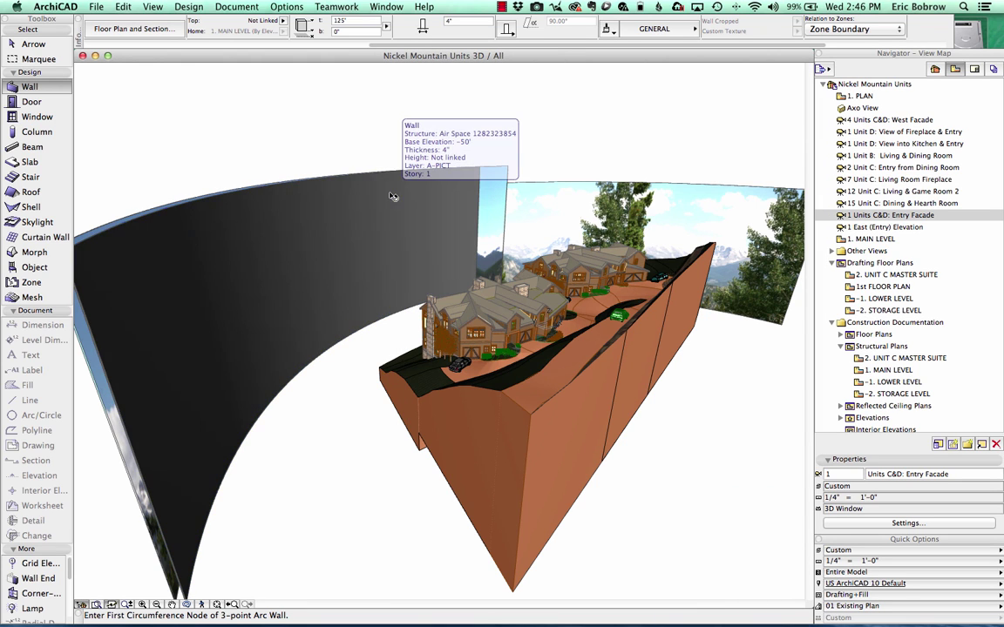
pyautogui.keyDown('shift'); pyautogui.click(297, 243); pyautogui.keyUp('shift')
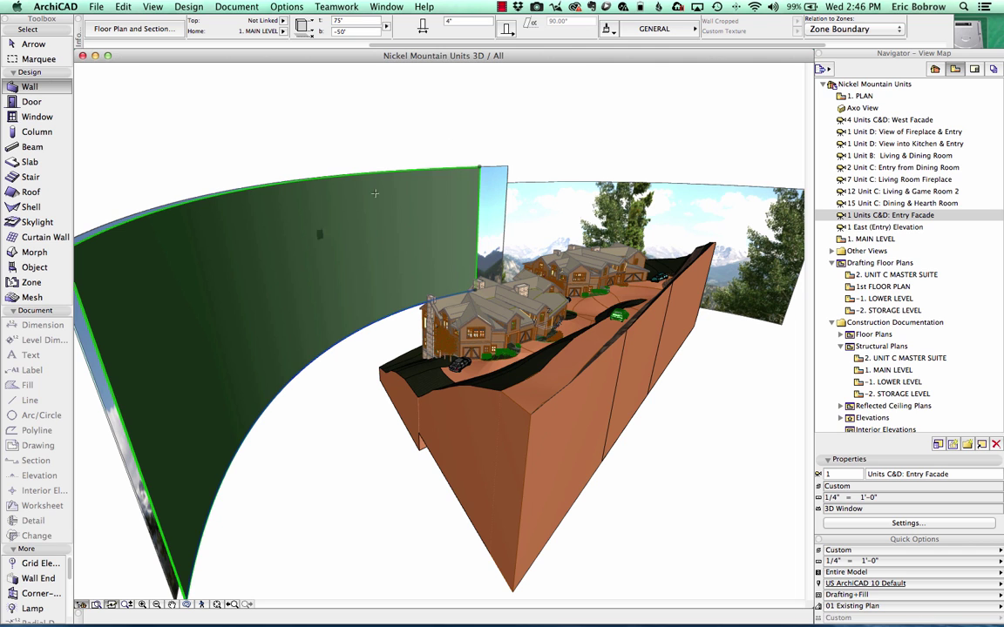
pyautogui.click(652, 30)
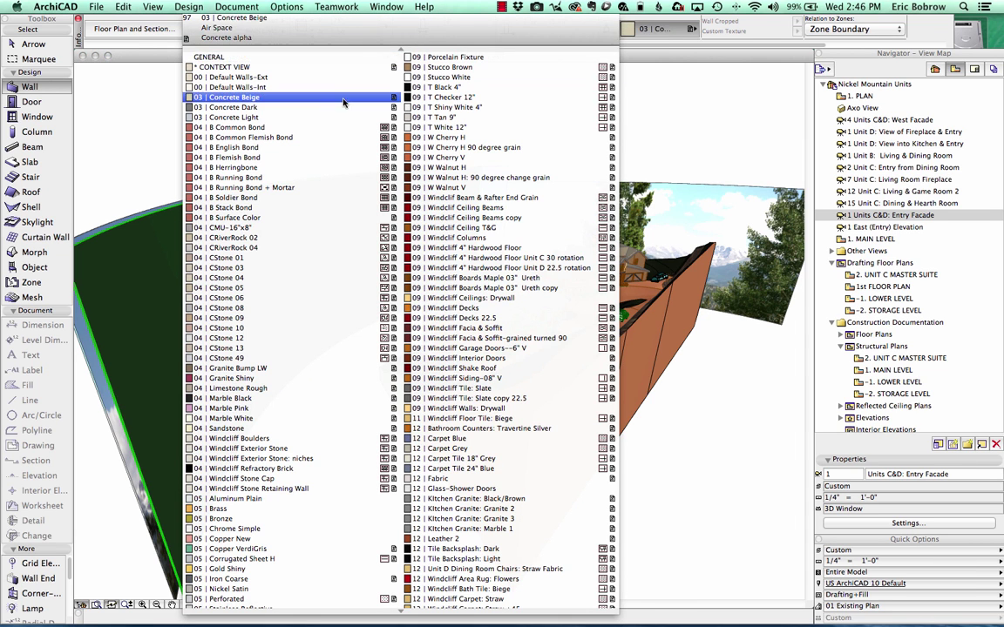
pyautogui.click(214, 67)
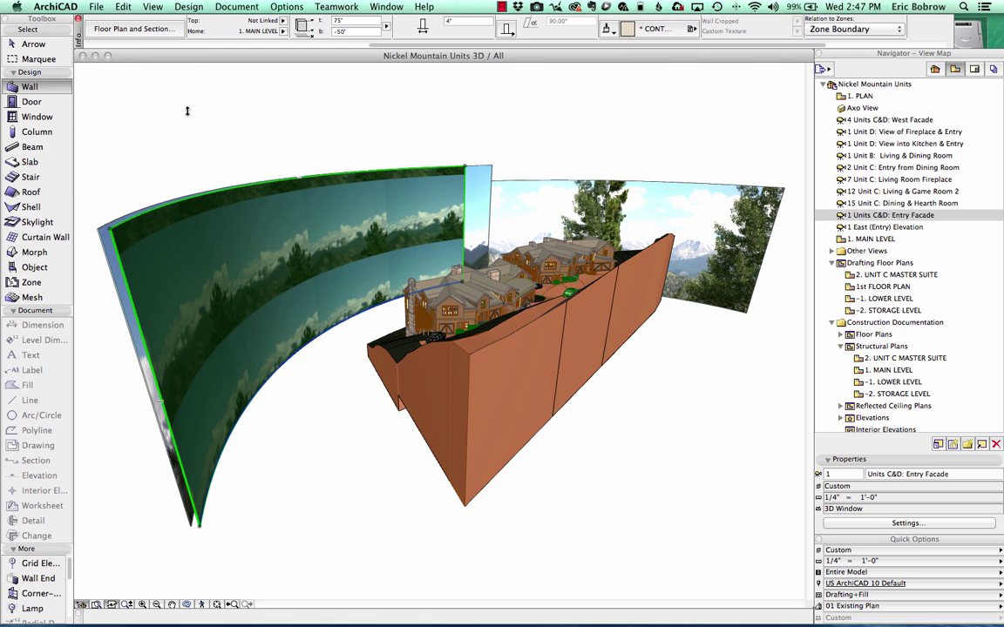
# Set the wall's 3D texture origin at its bottom corner, then deselect and reselect the wall.
pyautogui.click(190, 8)
pyautogui.moveTo(223, 118)
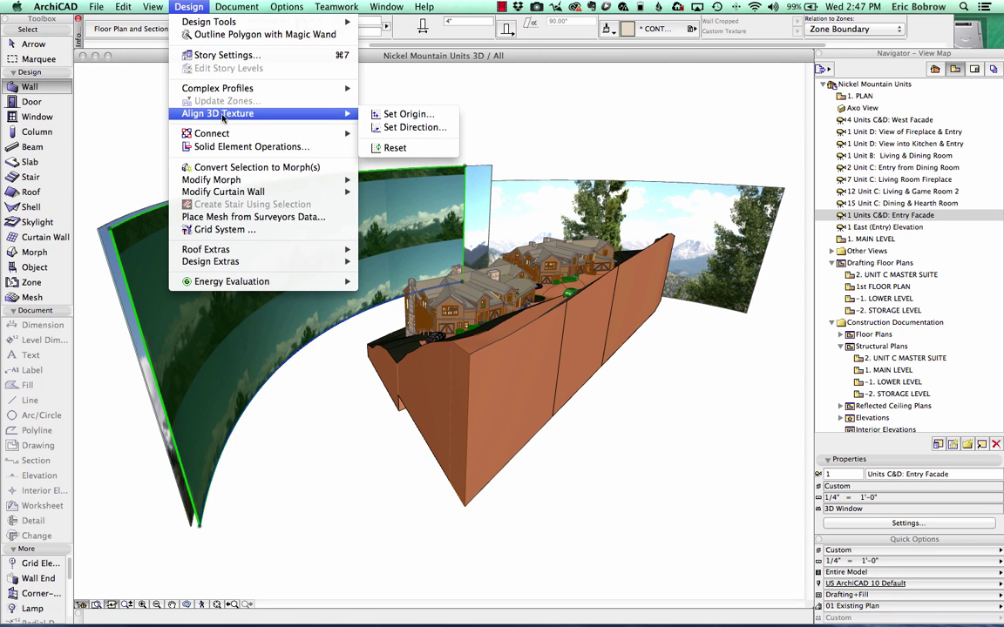
pyautogui.click(406, 115)
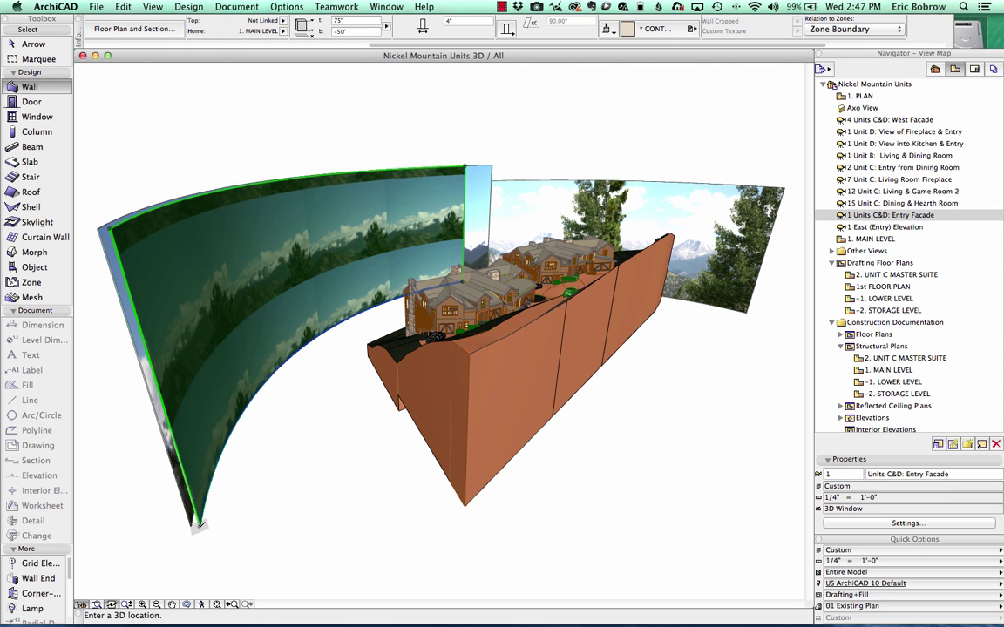
pyautogui.click(199, 523)
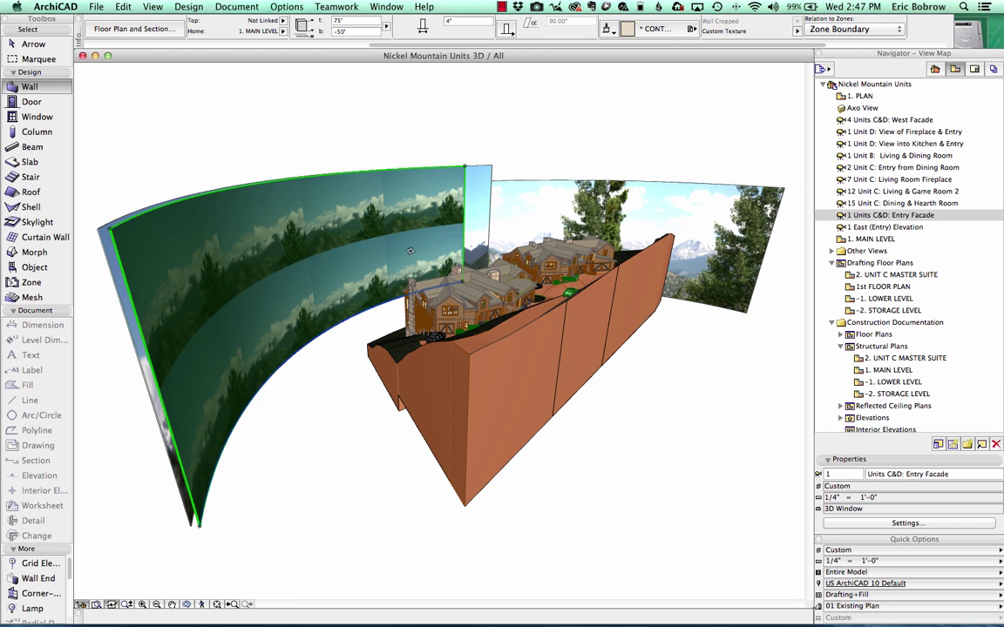
pyautogui.press('Escape')
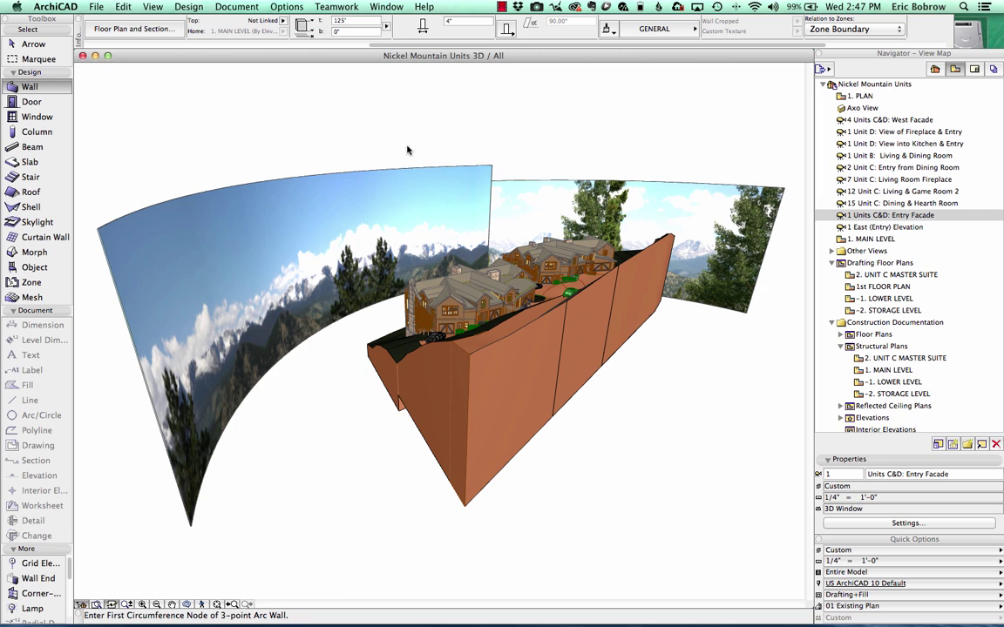
pyautogui.press('super+a')
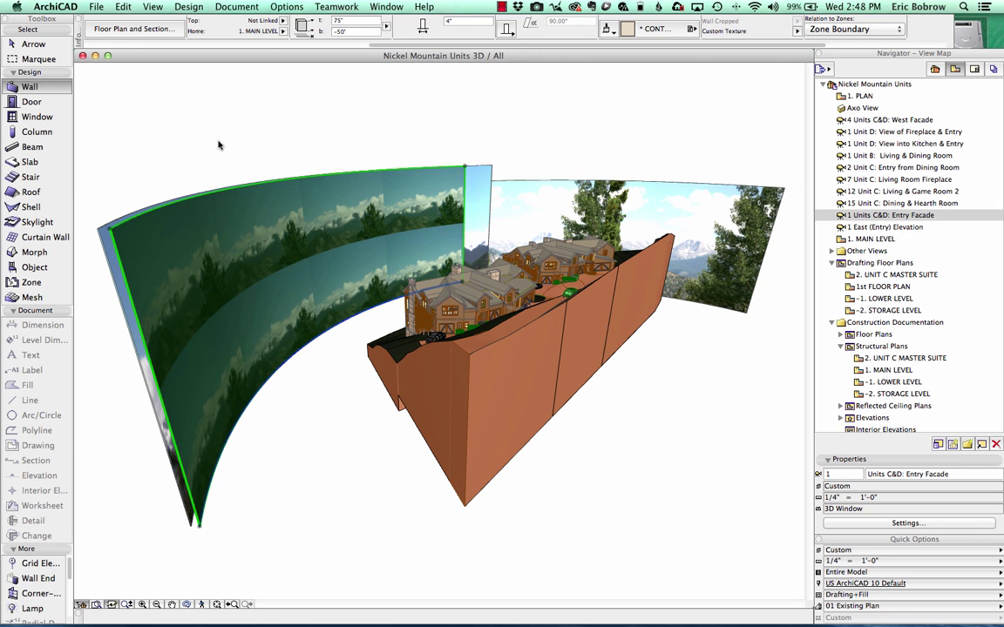
# Set the CONTEXT VIEW texture height to 125' with proportions kept, giving 187'-4 1/4" width.
pyautogui.click(297, 10)
pyautogui.moveTo(325, 20)
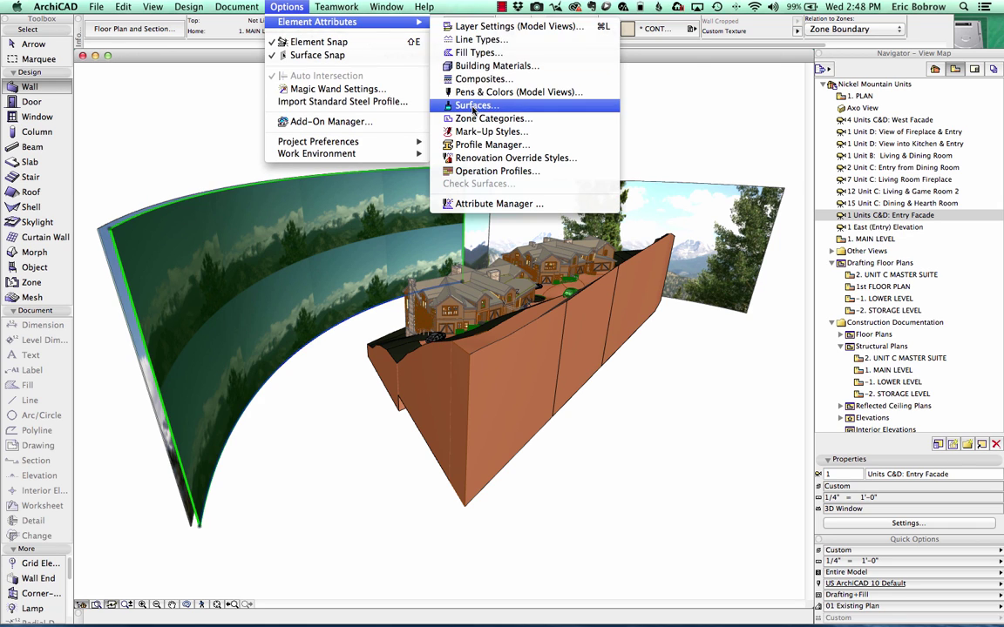
pyautogui.click(427, 101)
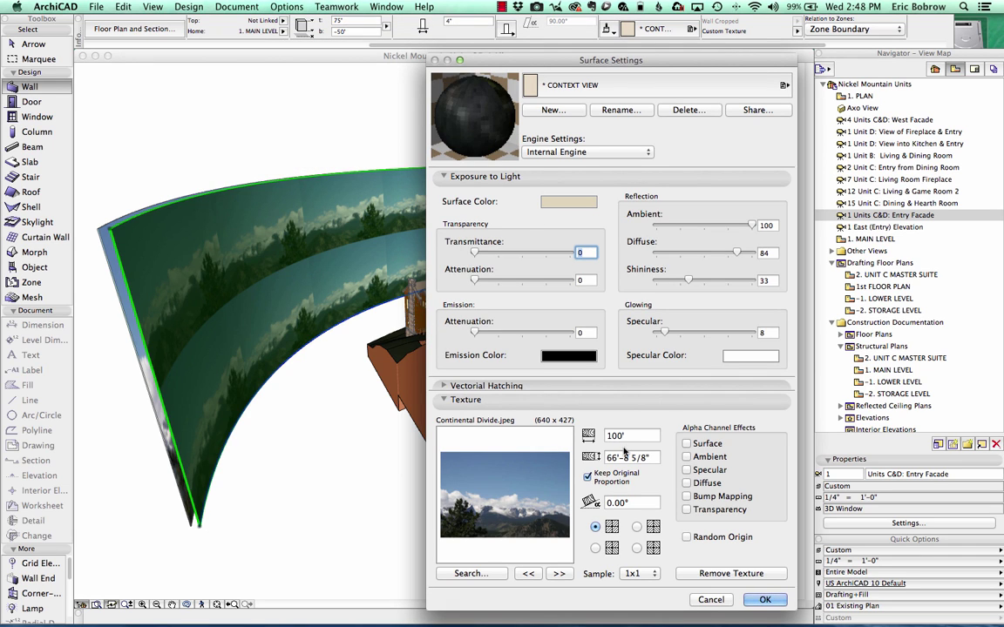
pyautogui.click(620, 437)
pyautogui.press('Tab')
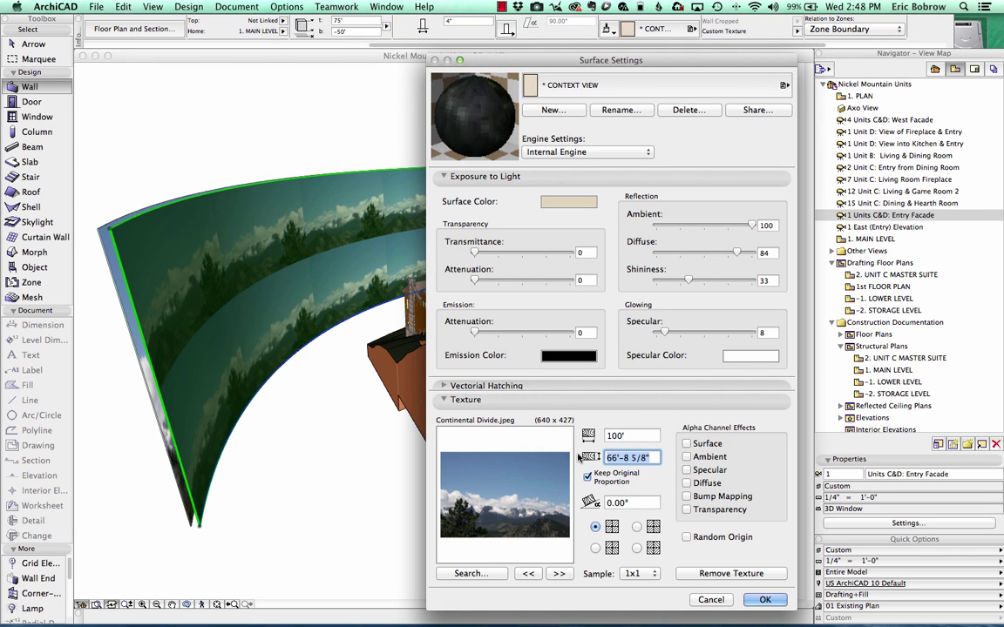
pyautogui.write('125')
pyautogui.press('Tab')
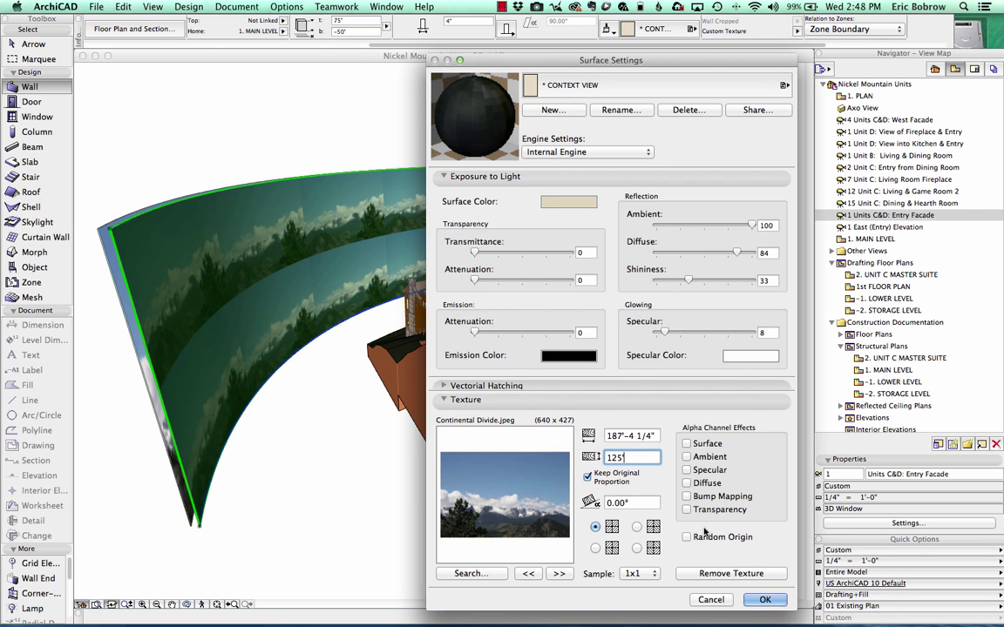
pyautogui.click(763, 601)
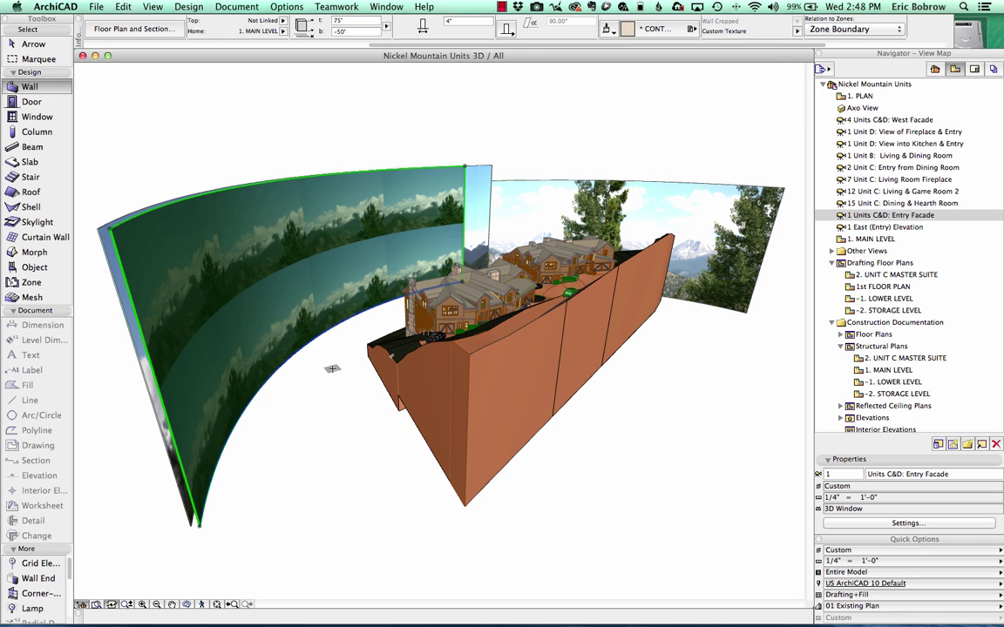
# Rebuild the 3D view to refresh the model.
pyautogui.click(144, 7)
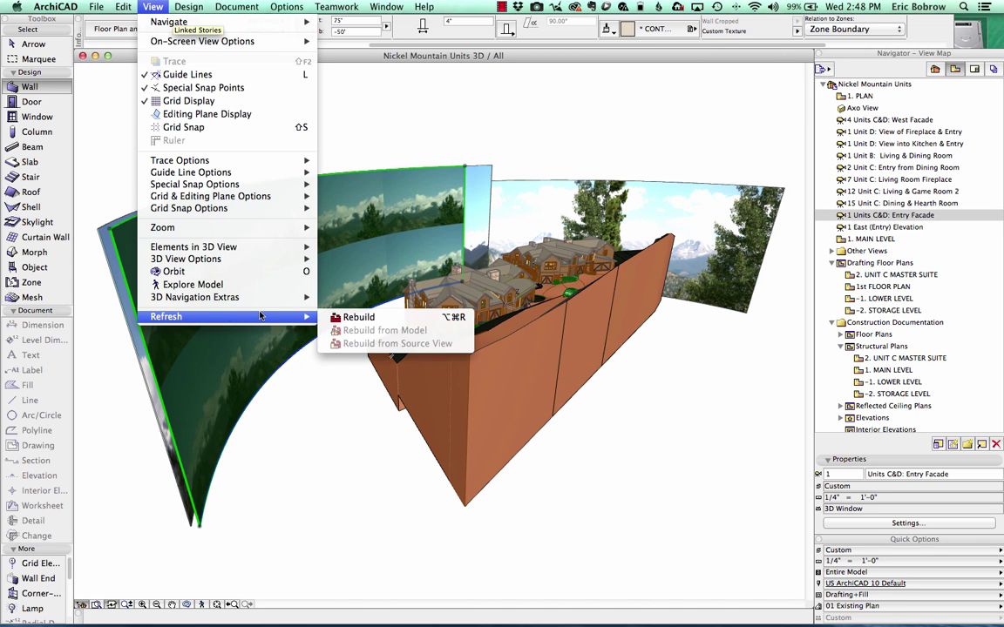
pyautogui.moveTo(293, 321)
pyautogui.click(341, 316)
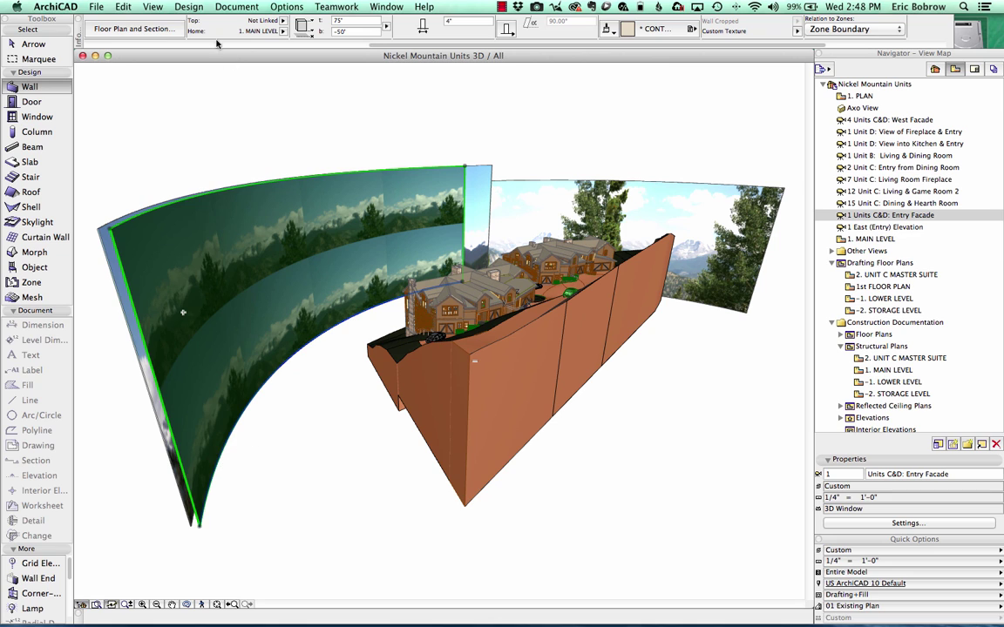
# Re-anchor the wall's texture origin at the curved wall's bottom corner.
pyautogui.click(190, 7)
pyautogui.moveTo(261, 113)
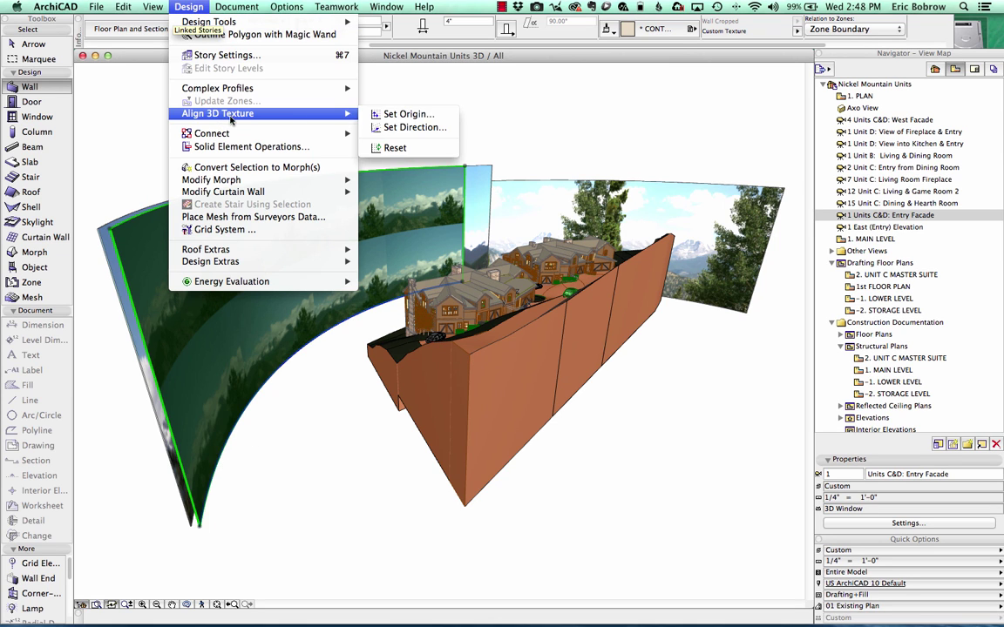
pyautogui.click(394, 114)
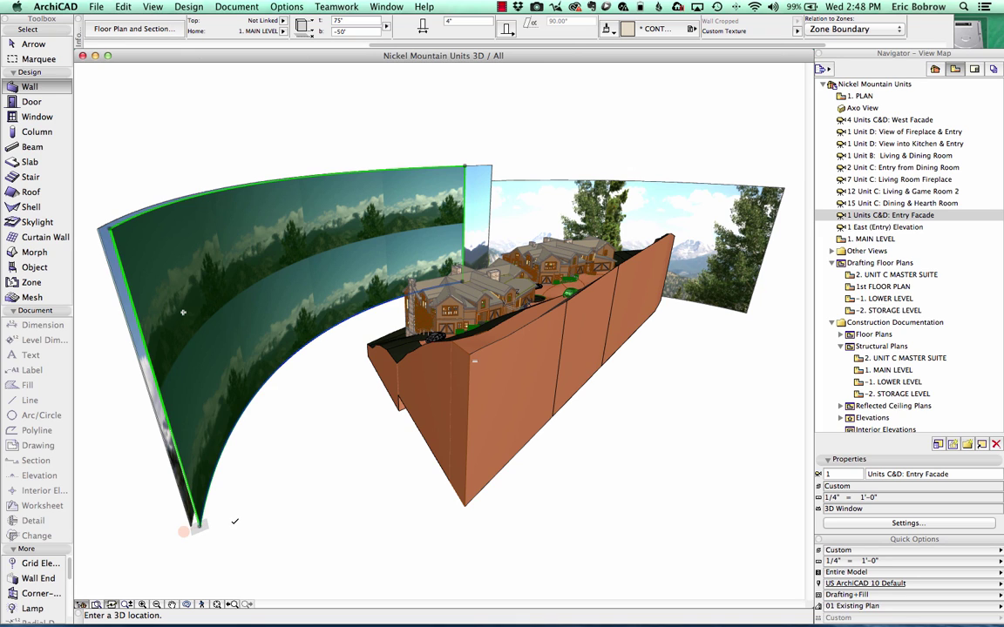
pyautogui.click(199, 525)
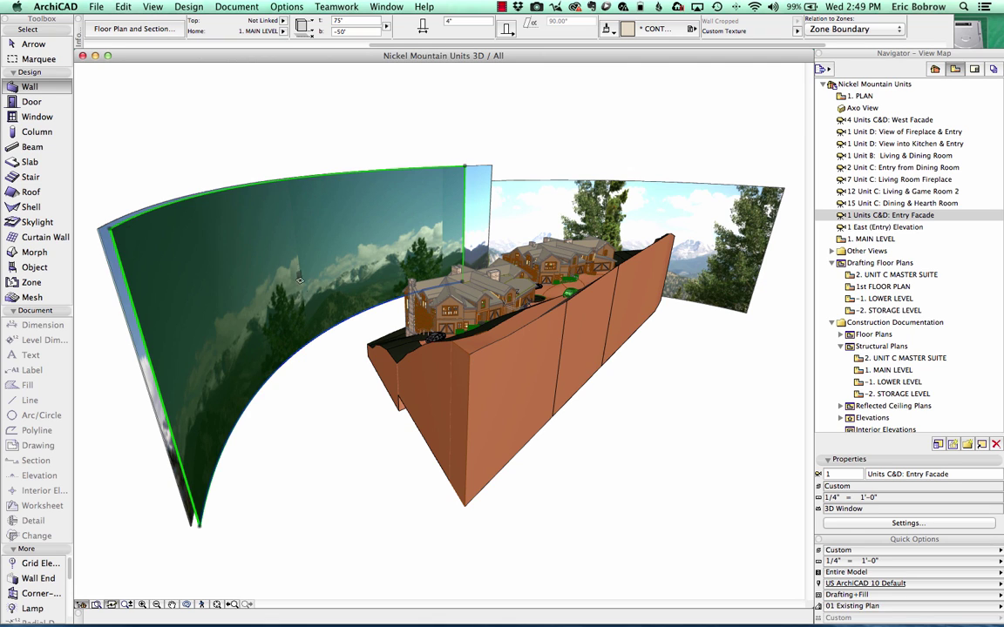
# Choose the second, mirrored texture alignment option for CONTEXT VIEW and apply it.
pyautogui.click(272, 7)
pyautogui.moveTo(328, 23)
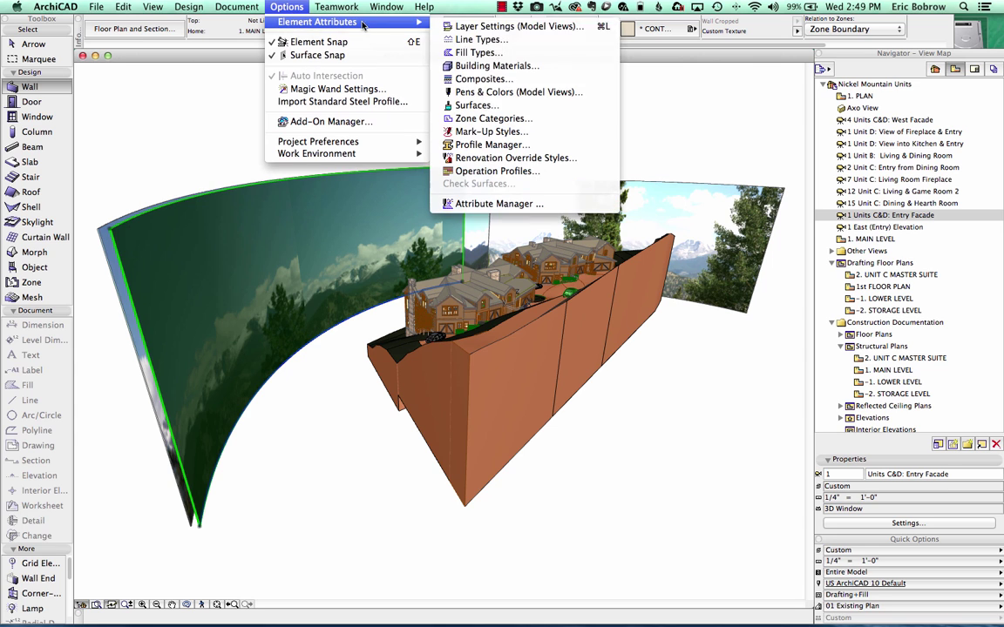
pyautogui.click(485, 109)
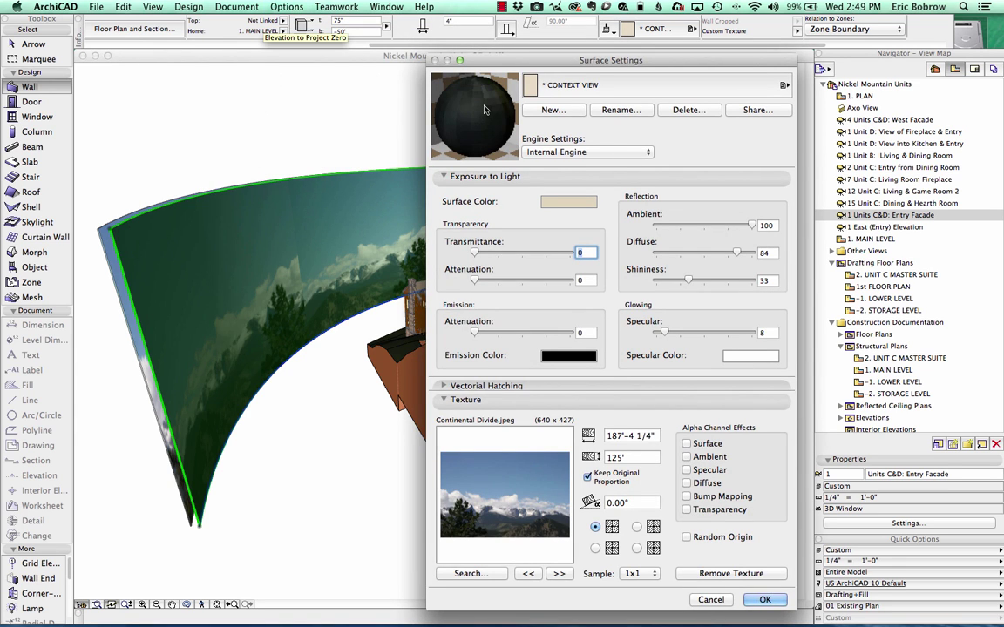
pyautogui.click(638, 527)
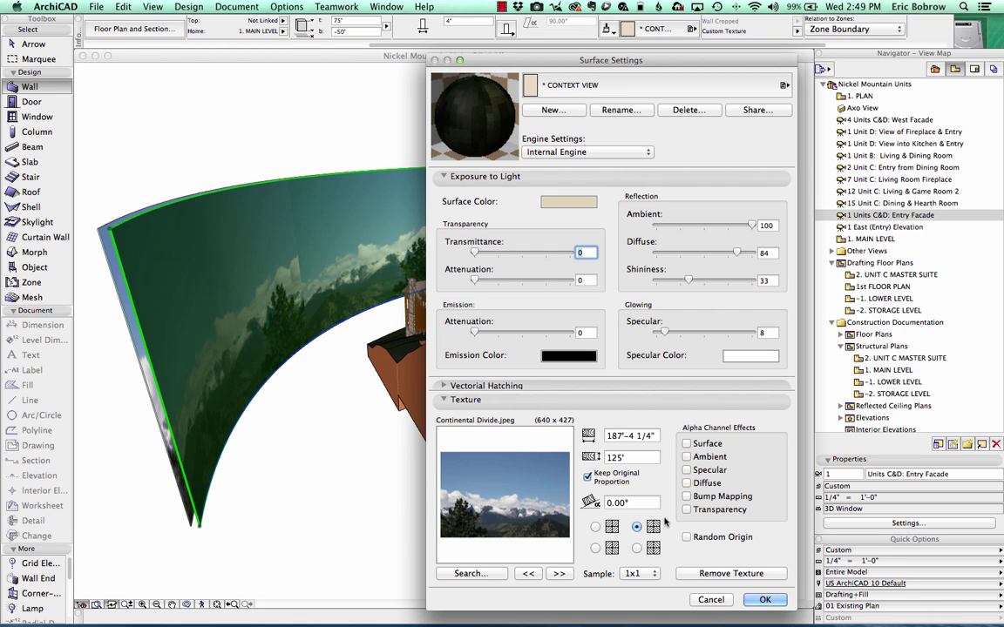
pyautogui.click(766, 600)
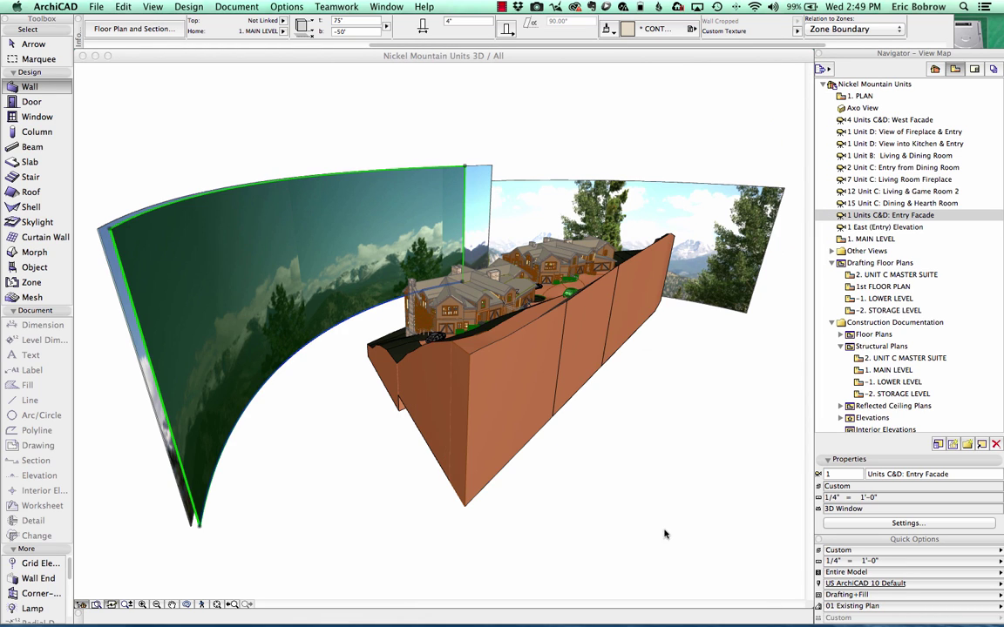
# Set the mirrored texture's origin at the wall's bottom corner, then deselect to view it.
pyautogui.click(189, 7)
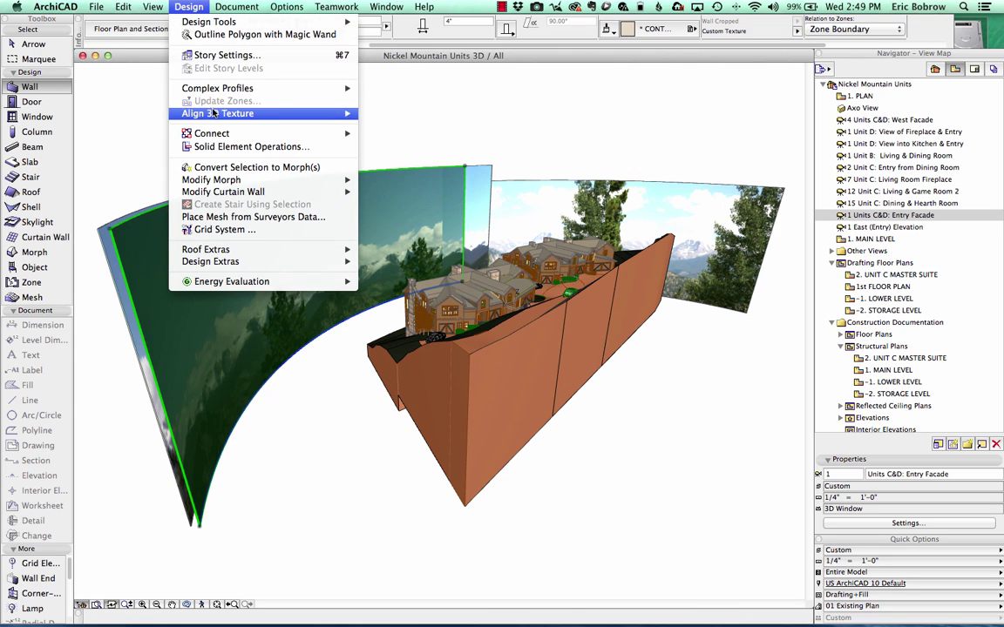
pyautogui.moveTo(348, 113)
pyautogui.click(390, 113)
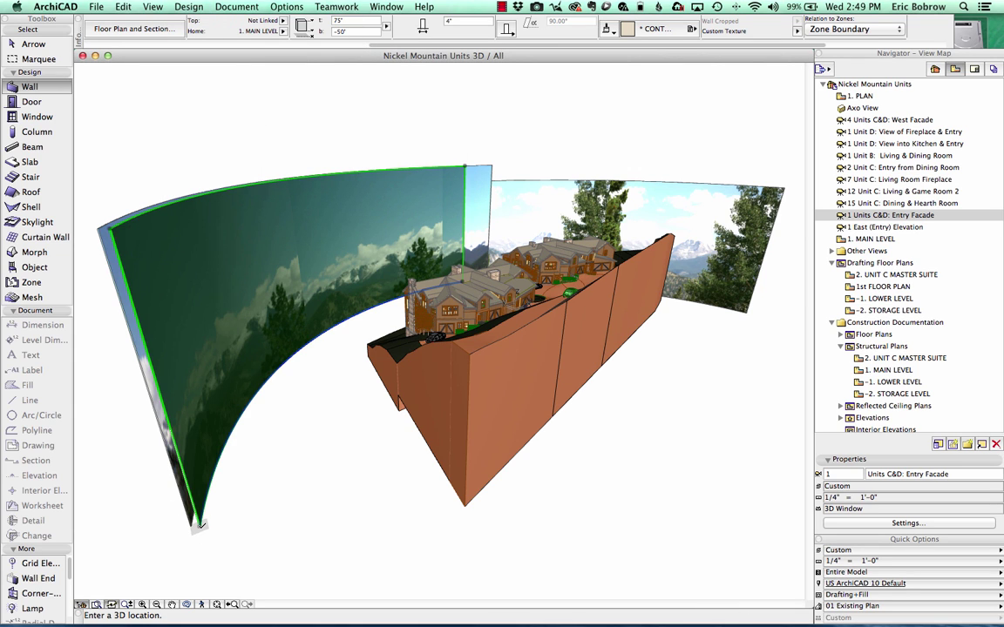
pyautogui.click(200, 523)
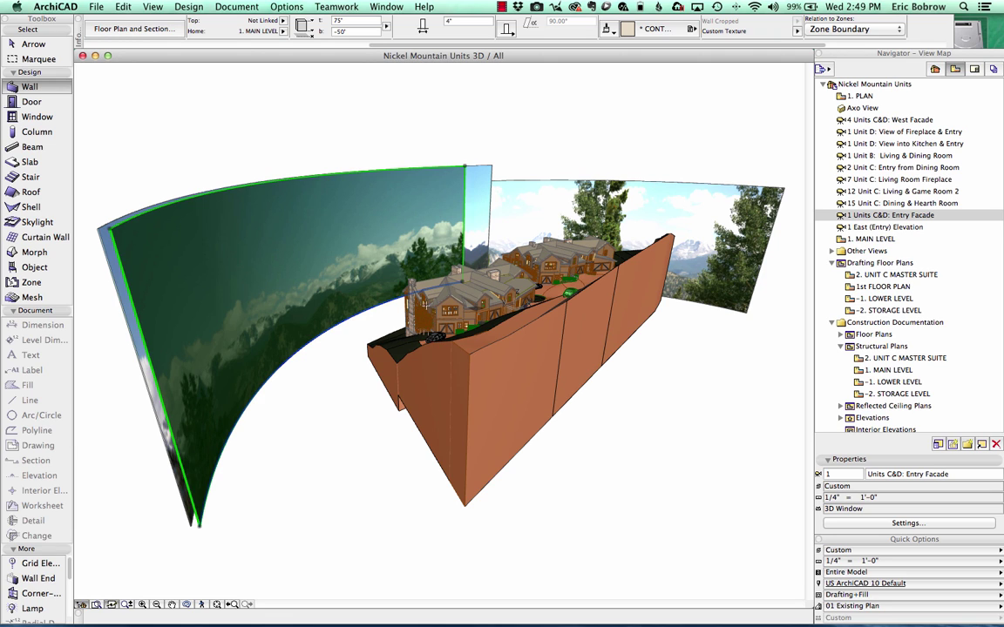
pyautogui.press('Escape')
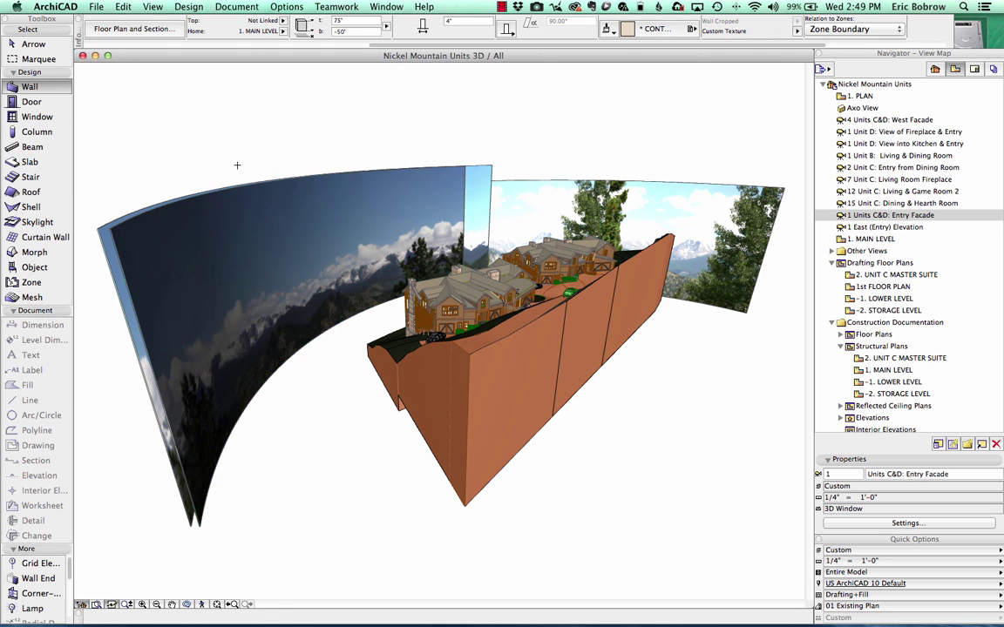
# Brighten the CONTEXT VIEW surface's emission colour from black to grey.
pyautogui.click(288, 6)
pyautogui.moveTo(384, 22)
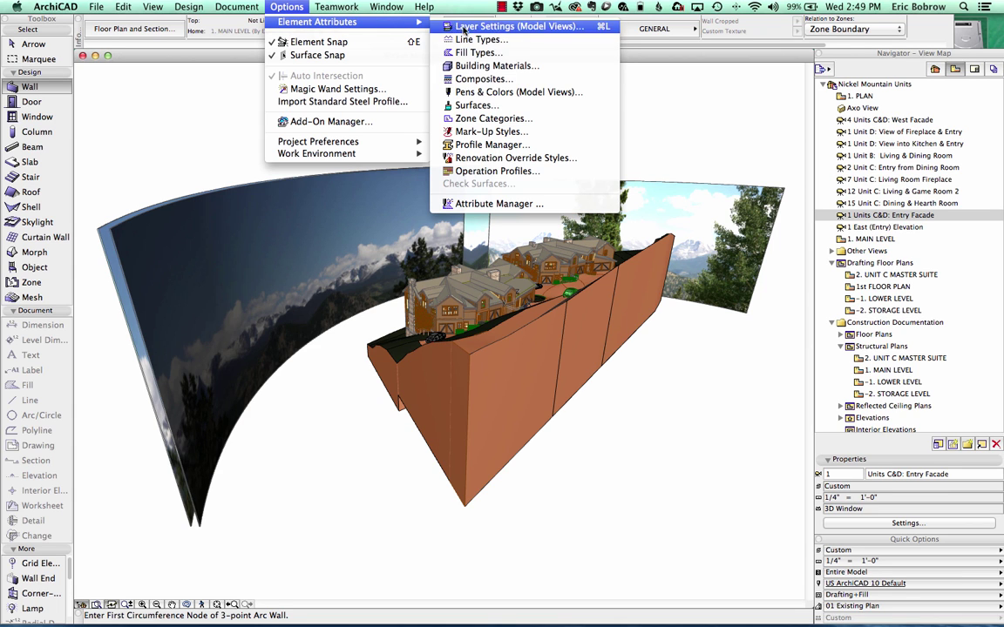
pyautogui.click(436, 104)
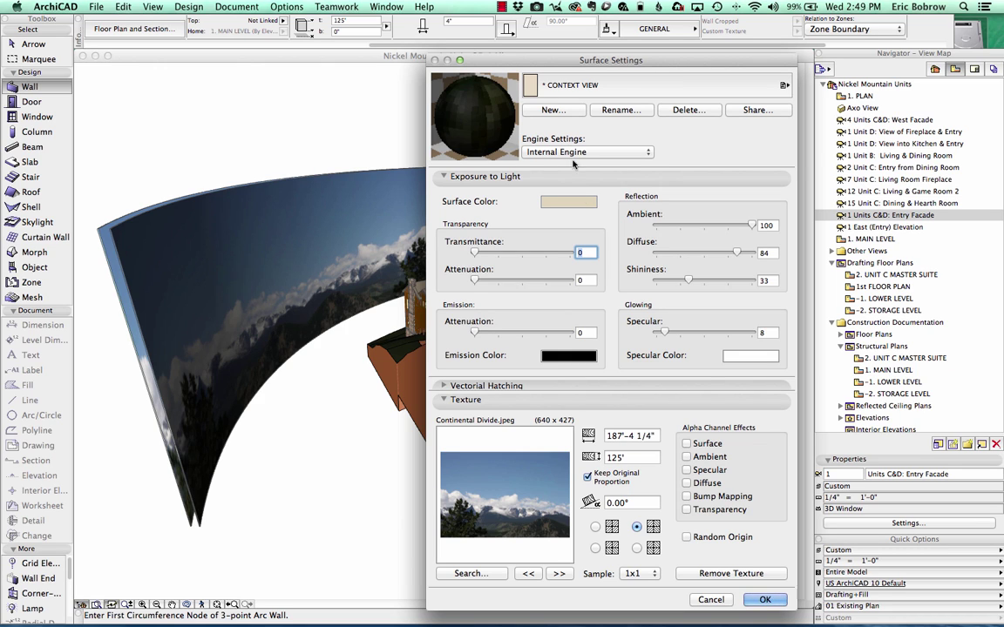
pyautogui.click(569, 352)
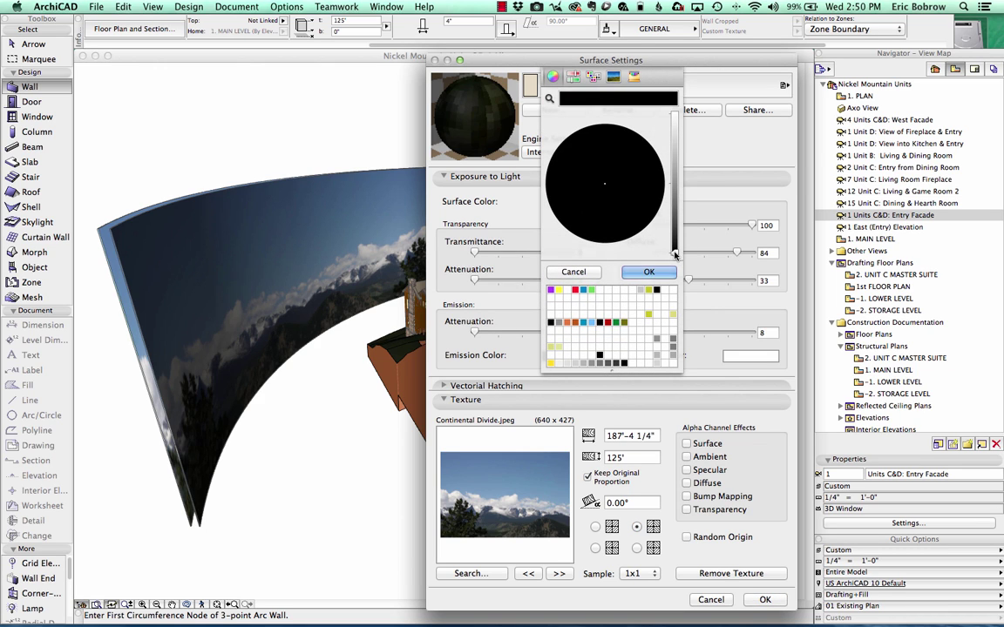
pyautogui.moveTo(674, 254); pyautogui.dragTo(673, 200)
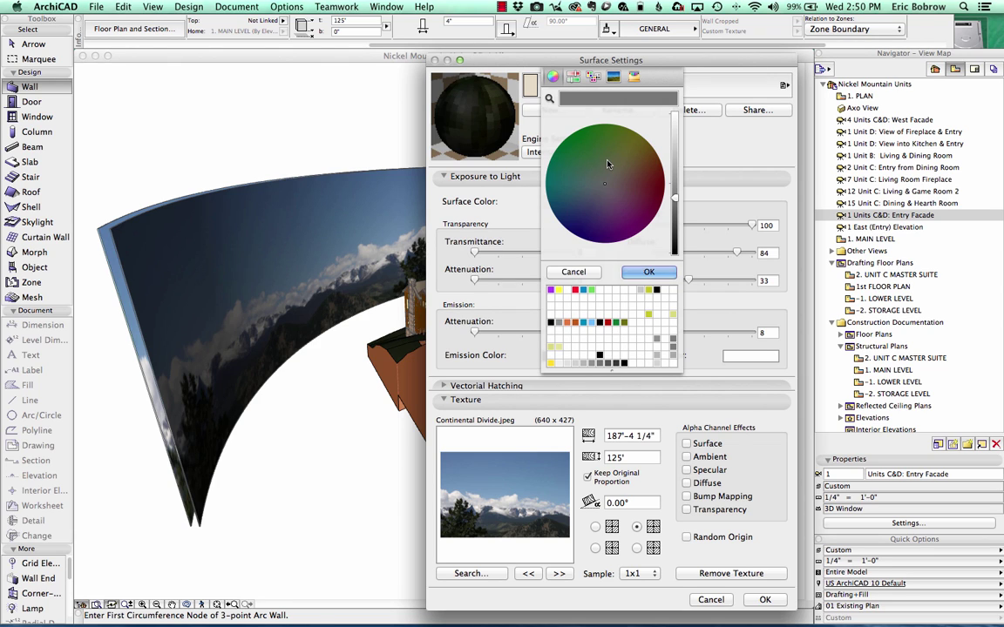
pyautogui.click(650, 271)
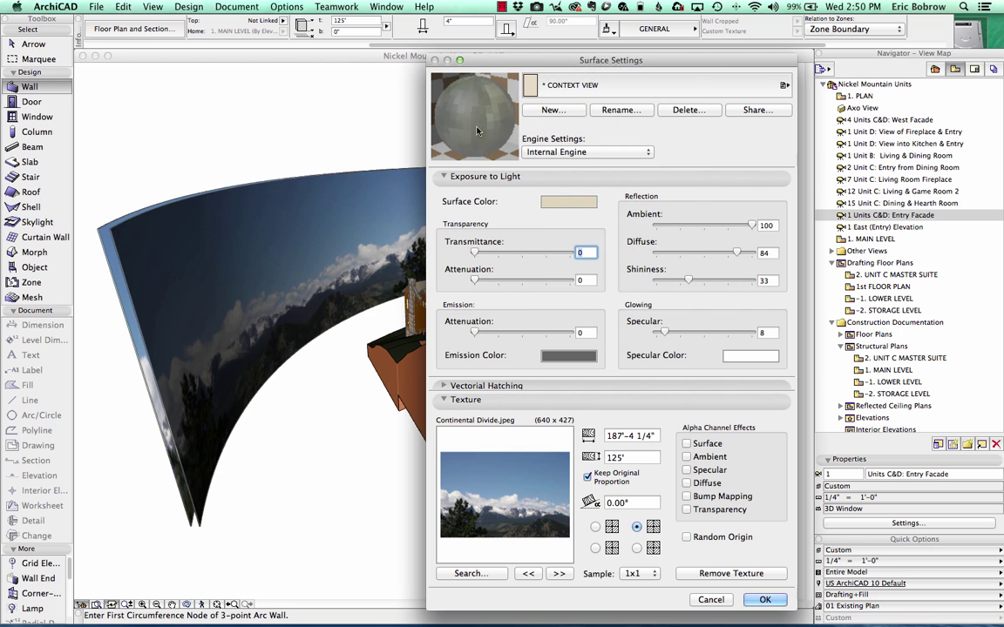
pyautogui.click(764, 600)
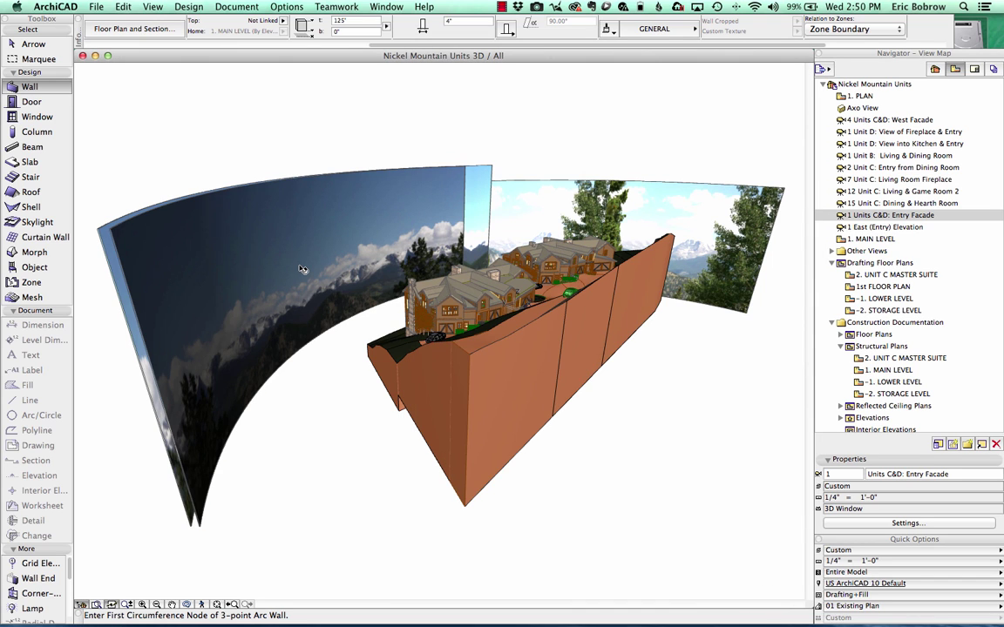
# Select the curved wall and place a new texture origin on it, then deselect.
pyautogui.keyDown('shift'); pyautogui.click(301, 193); pyautogui.keyUp('shift')
pyautogui.click(188, 7)
pyautogui.moveTo(312, 112)
pyautogui.click(394, 112)
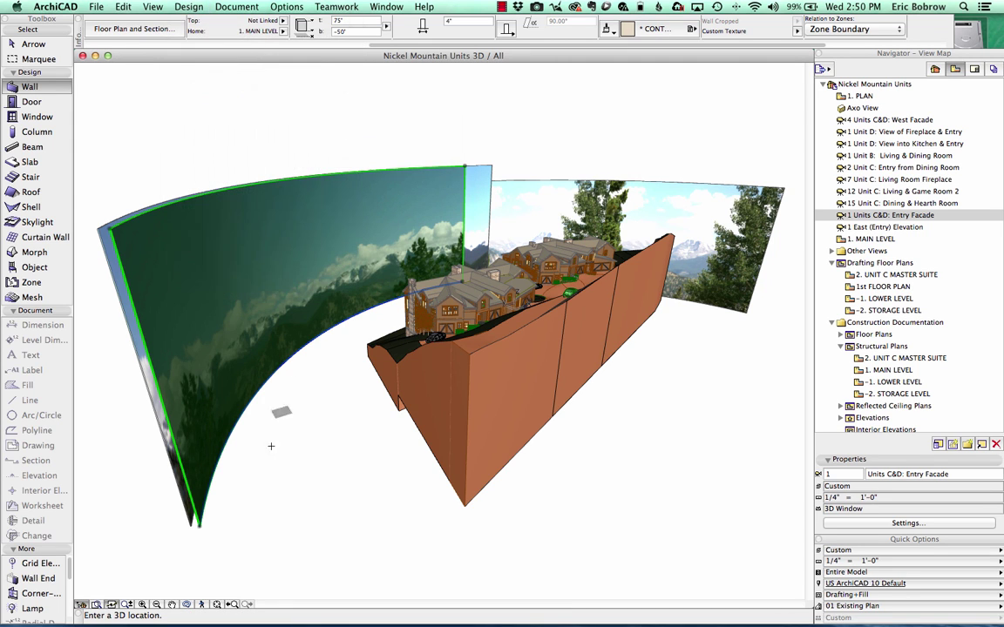
pyautogui.click(295, 508)
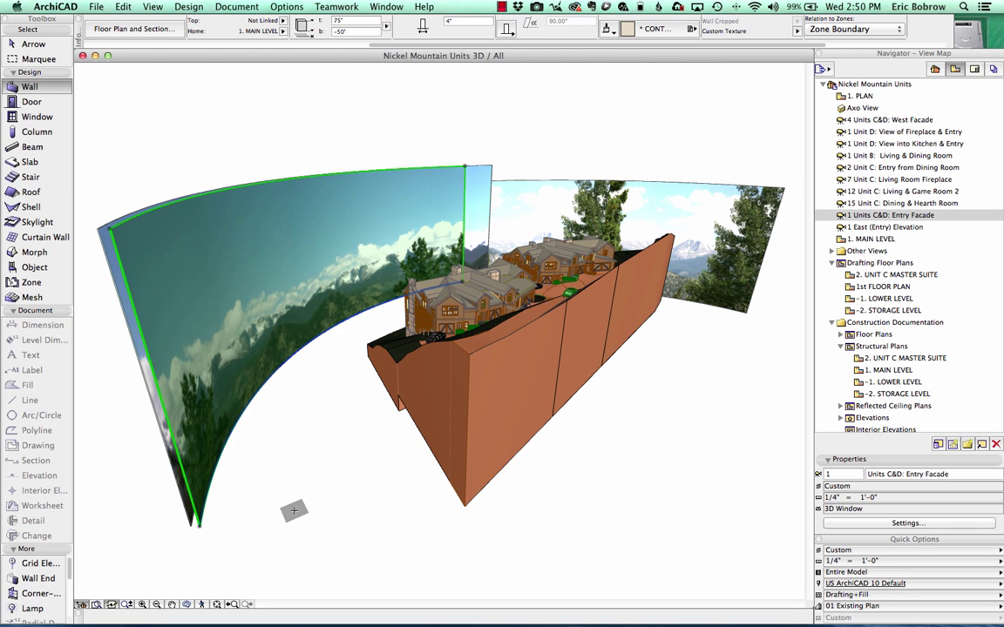
pyautogui.press('Escape')
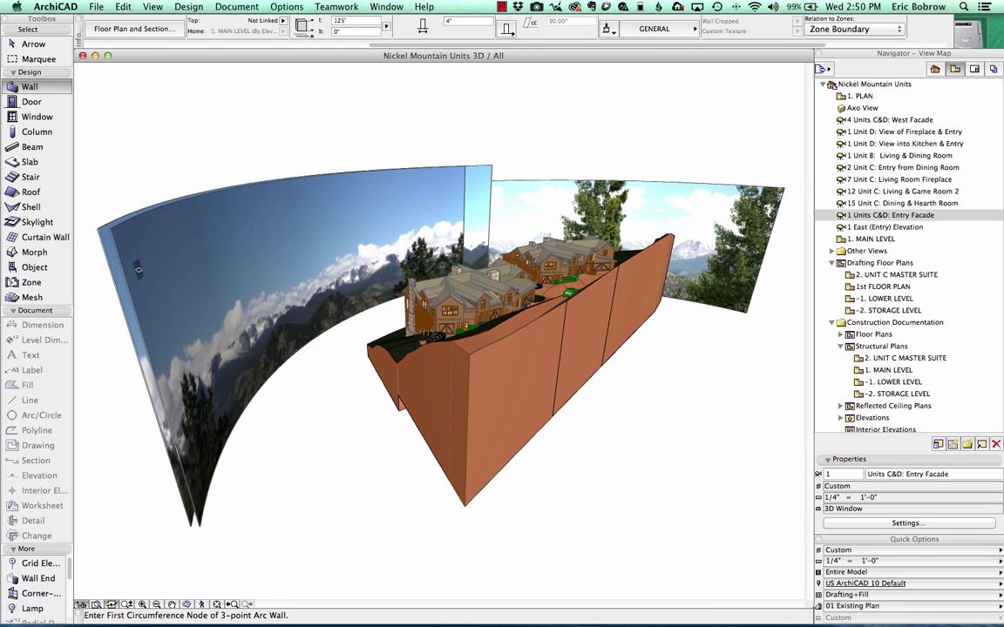
# Lighten the CONTEXT VIEW emission colour further and apply the surface.
pyautogui.click(272, 8)
pyautogui.moveTo(424, 24)
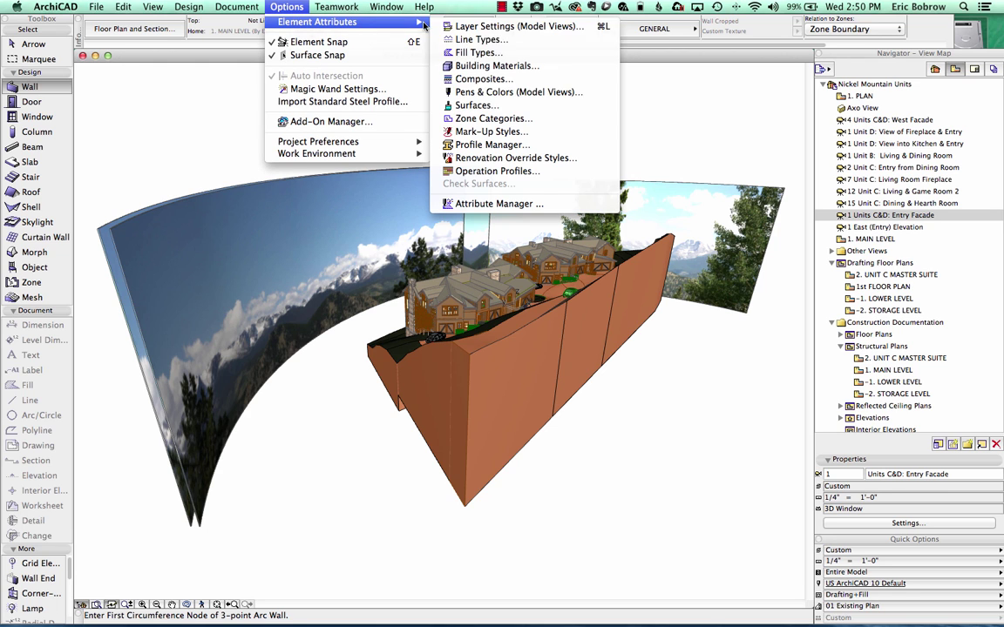
pyautogui.click(513, 104)
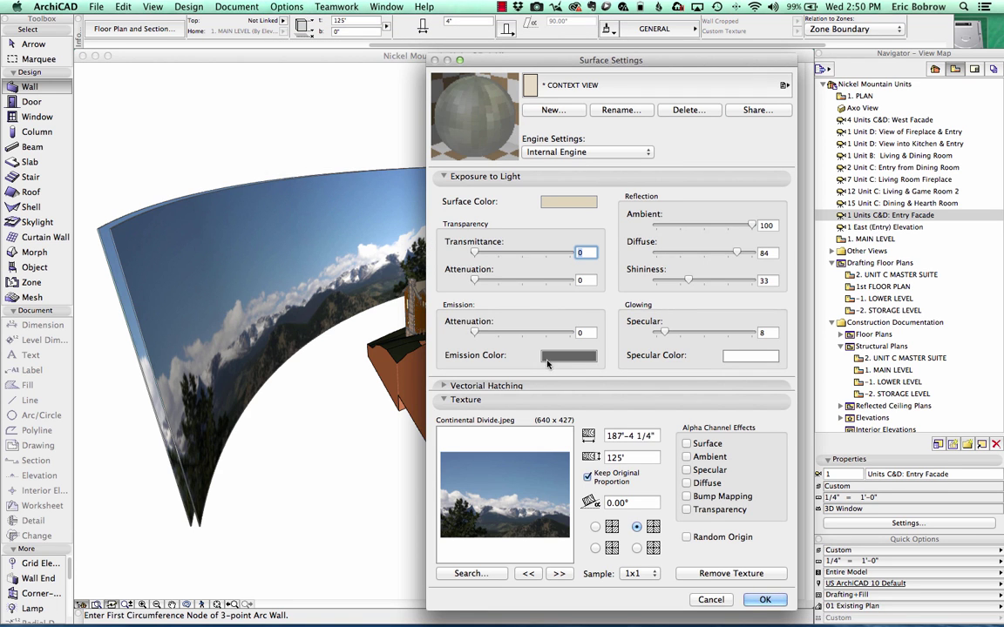
pyautogui.click(577, 355)
pyautogui.moveTo(674, 199); pyautogui.dragTo(674, 175)
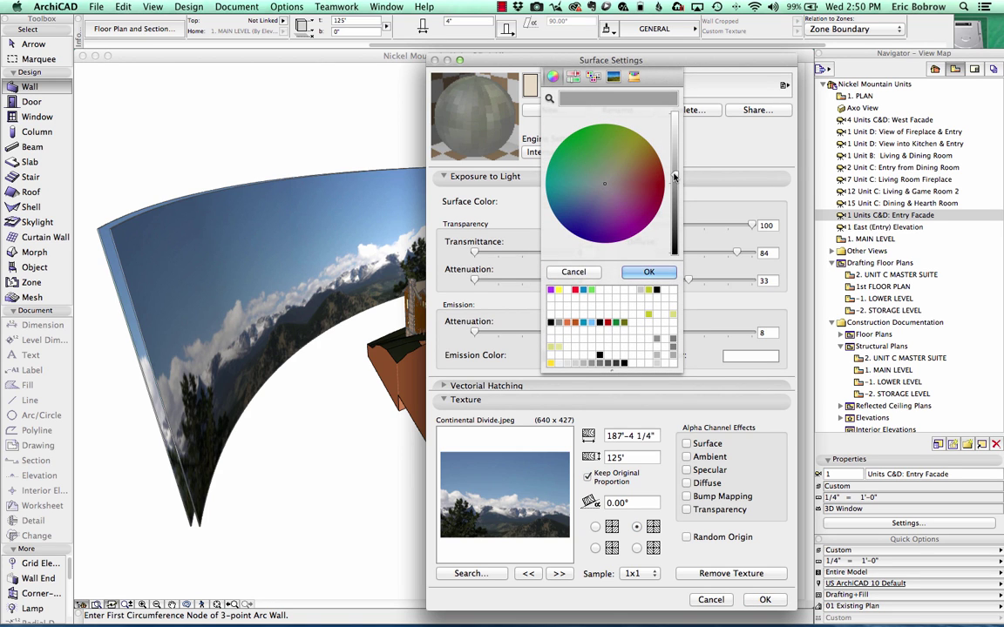
pyautogui.click(668, 271)
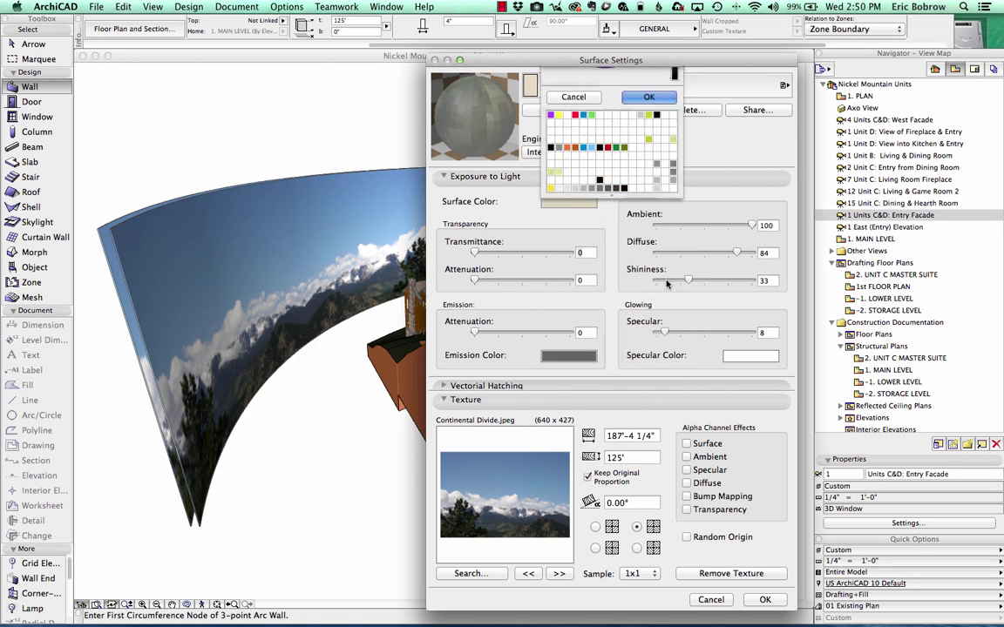
pyautogui.click(766, 598)
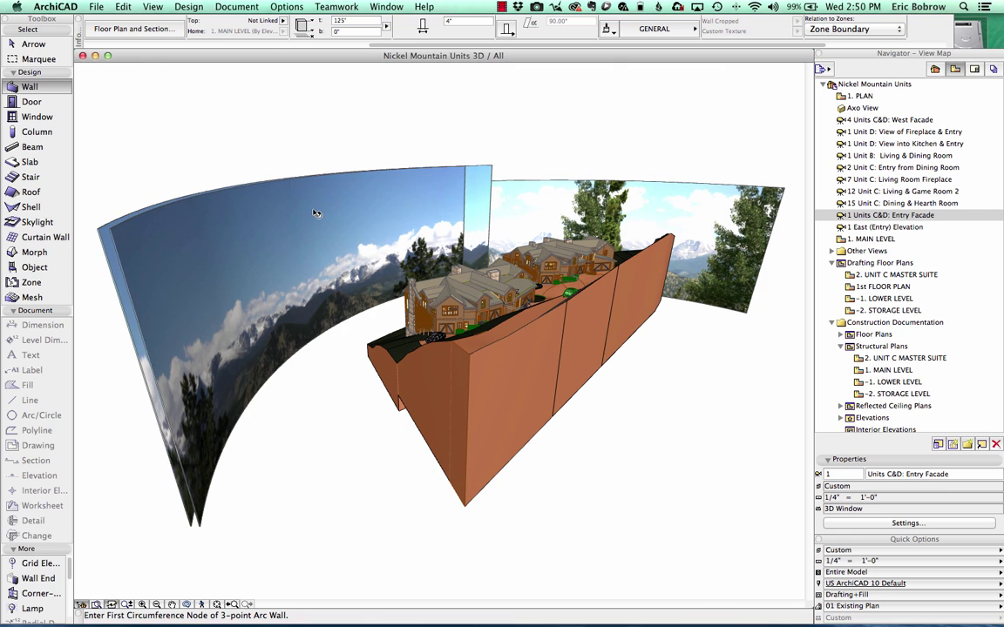
# Reset the texture origin at the wall's bottom corner with its direction along the wall.
pyautogui.click(179, 8)
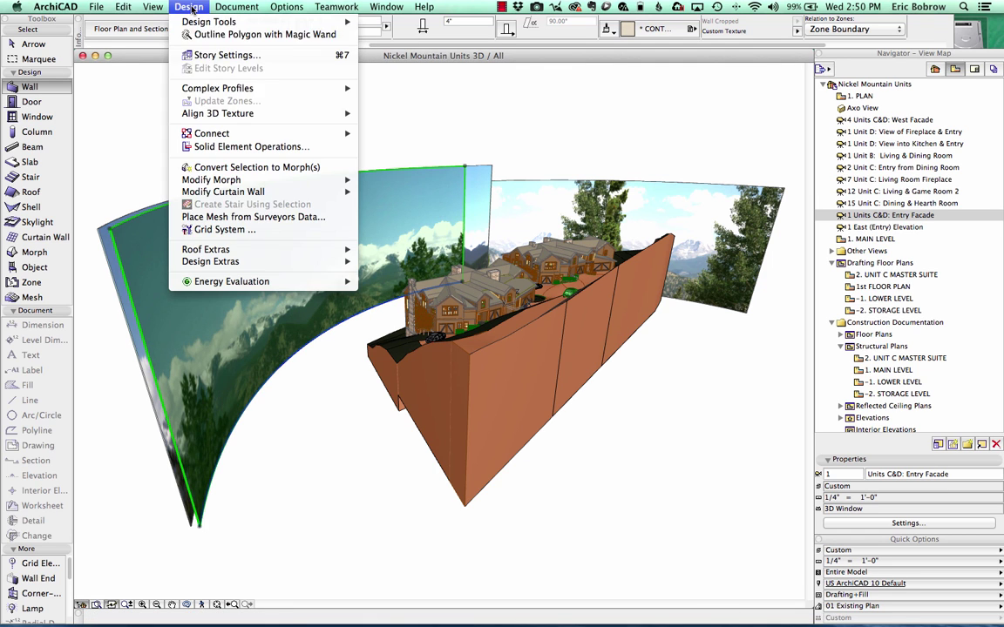
pyautogui.moveTo(218, 113)
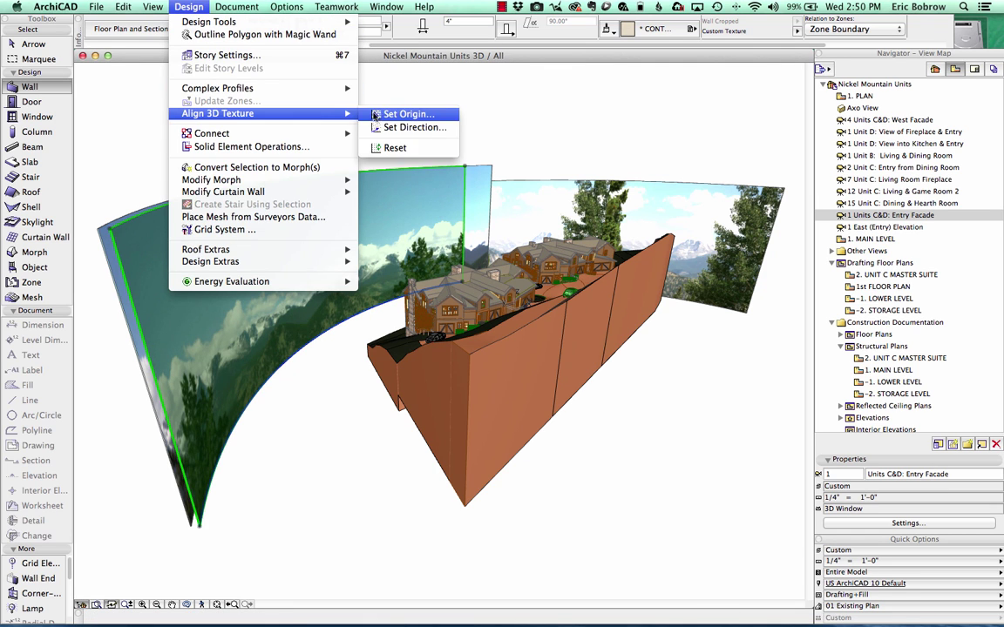
pyautogui.click(406, 115)
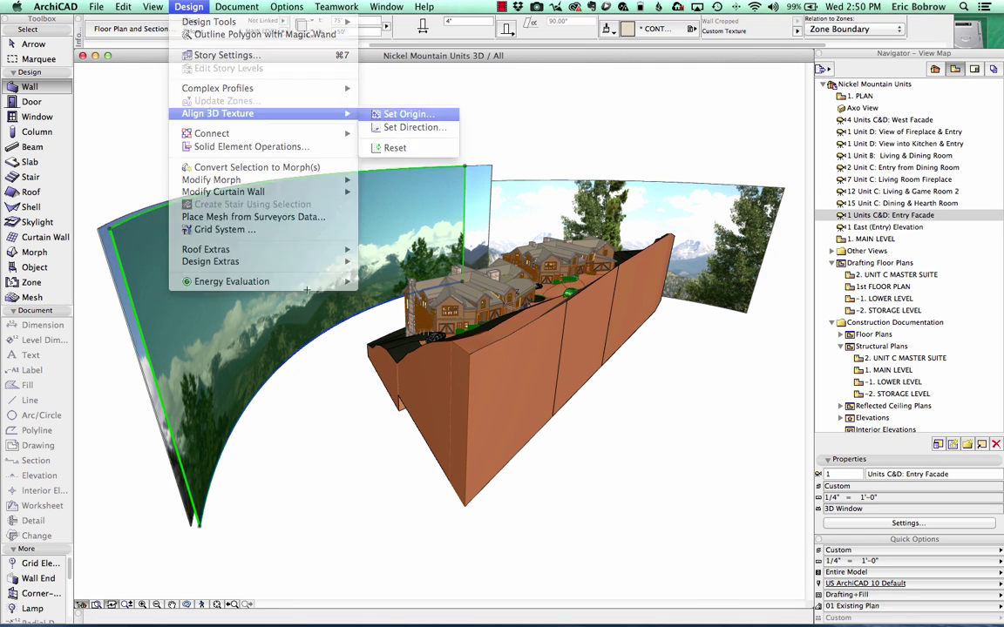
pyautogui.click(199, 524)
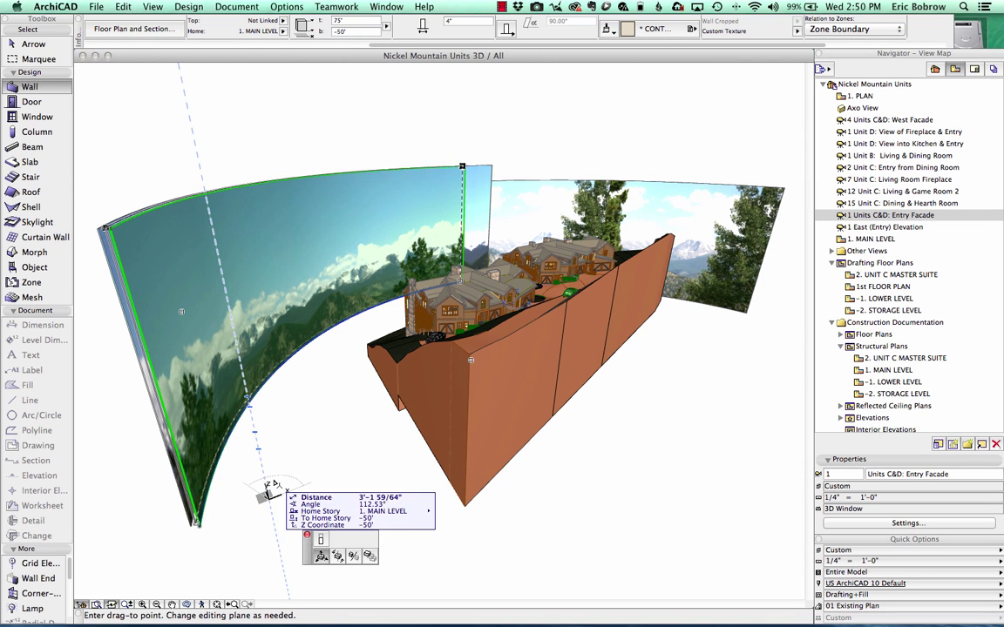
pyautogui.click(277, 485)
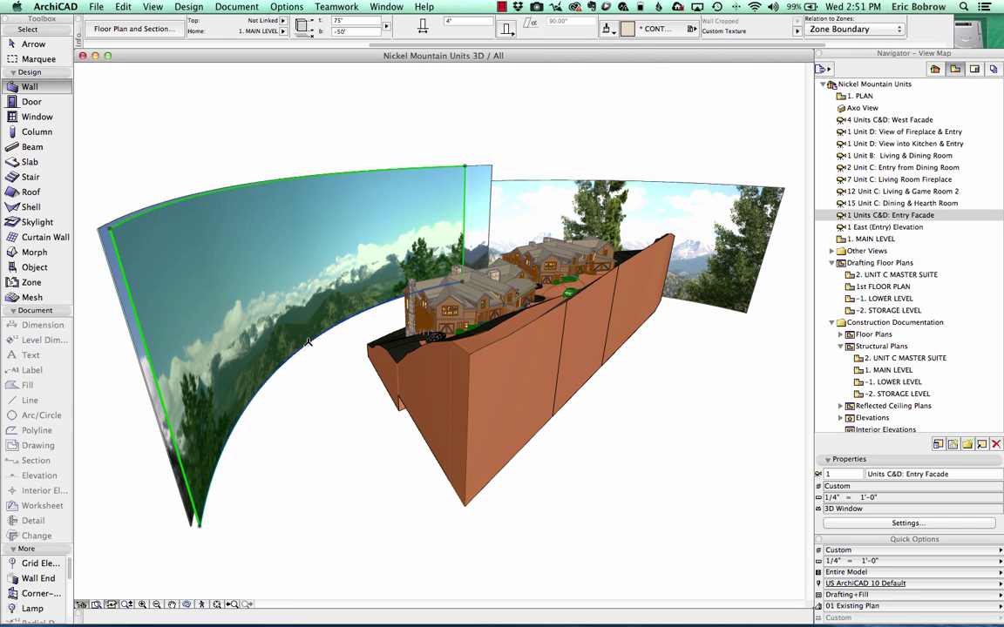
pyautogui.click(308, 339)
pyautogui.click(376, 403)
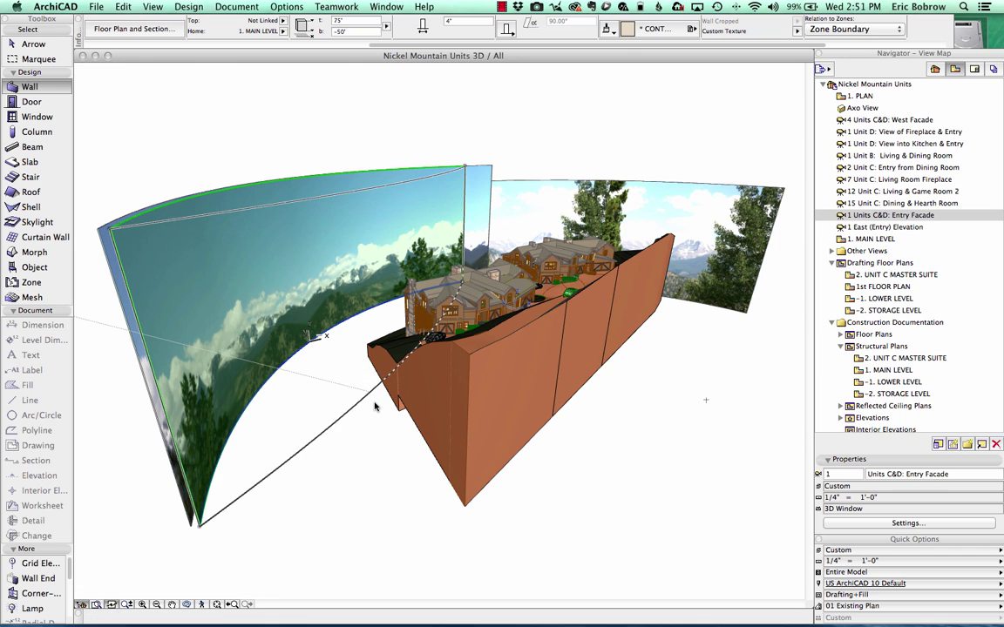
pyautogui.click(312, 336)
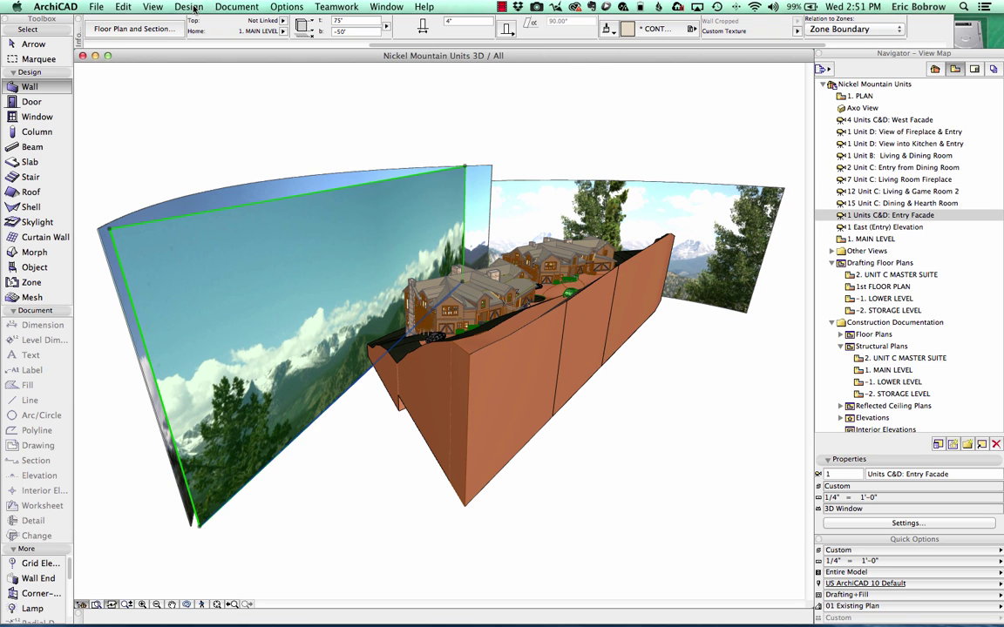
pyautogui.press('super+z')
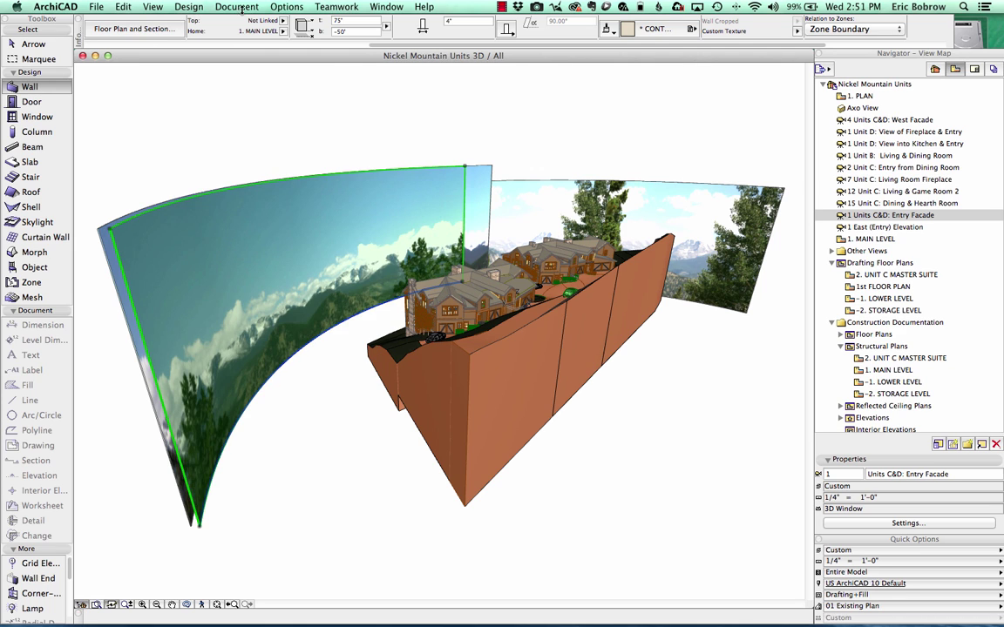
pyautogui.press('Escape')
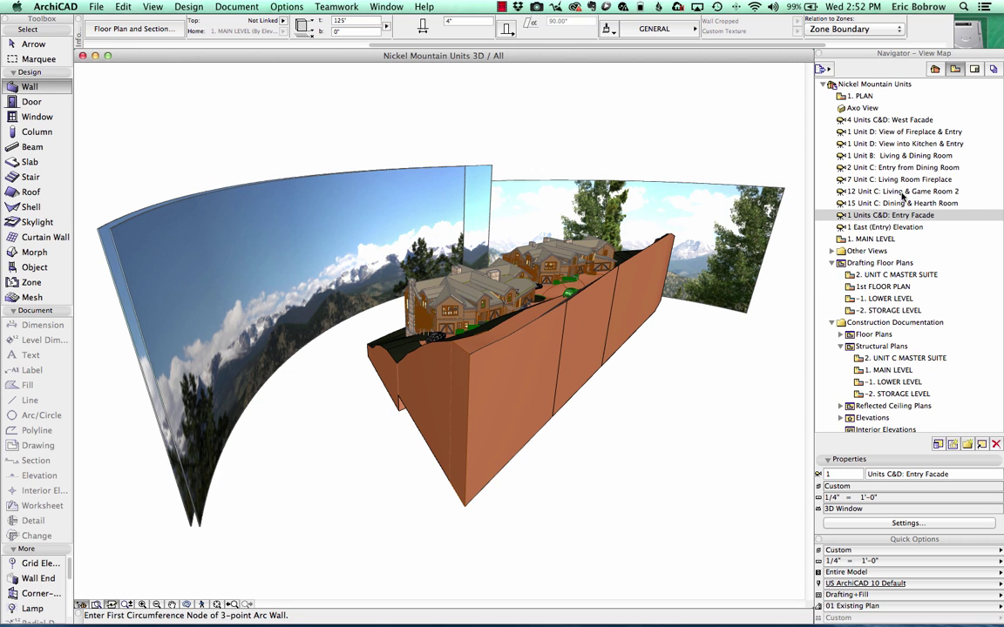
# Open the Units C&D: Entry Facade view, then 15 Unit C: Dining & Hearth Room.
pyautogui.doubleClick(839, 215)
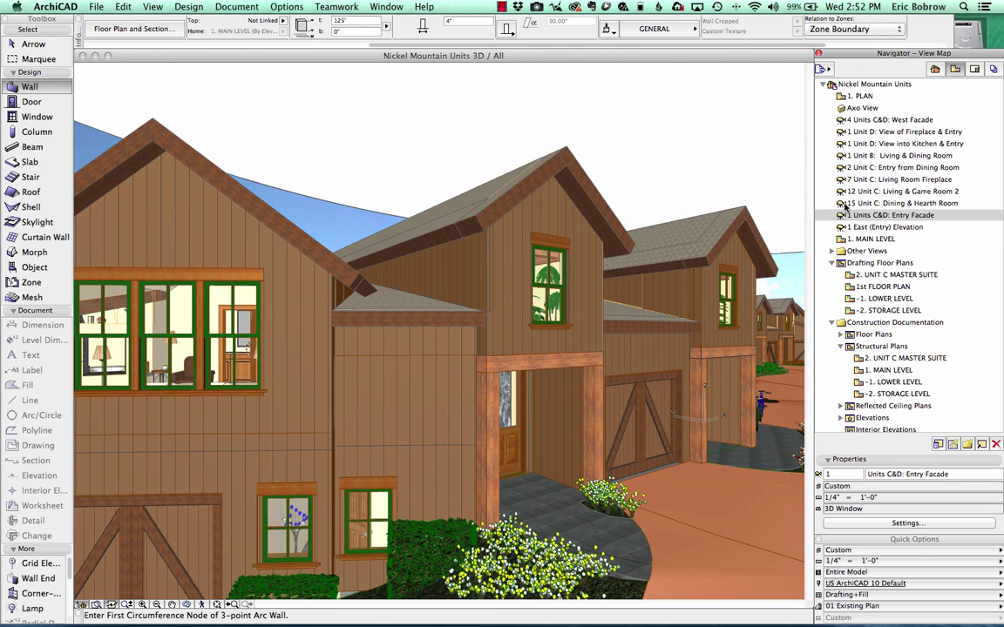
pyautogui.click(840, 204)
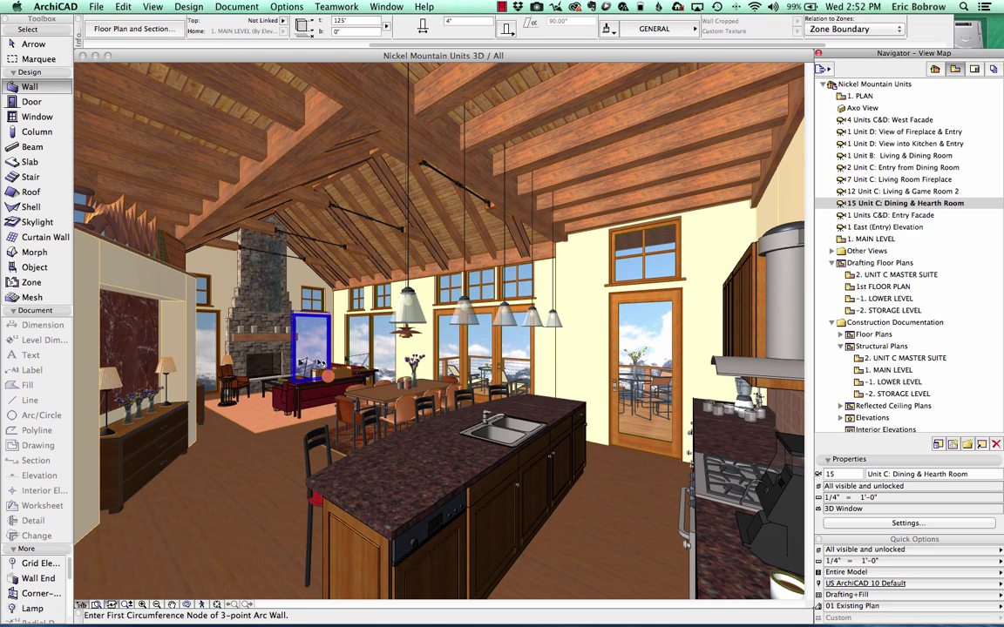
# Uncheck Door and Window in Filter and Cut Elements in 3D so the backdrop shows through.
pyautogui.keyDown('shift'); pyautogui.click(312, 358); pyautogui.keyUp('shift')
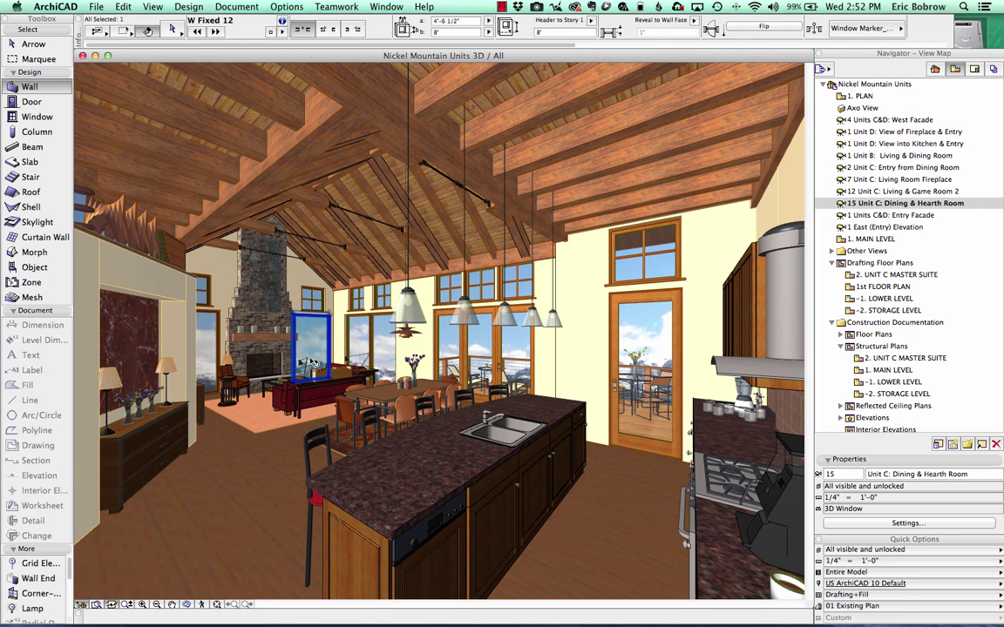
pyautogui.press('Escape')
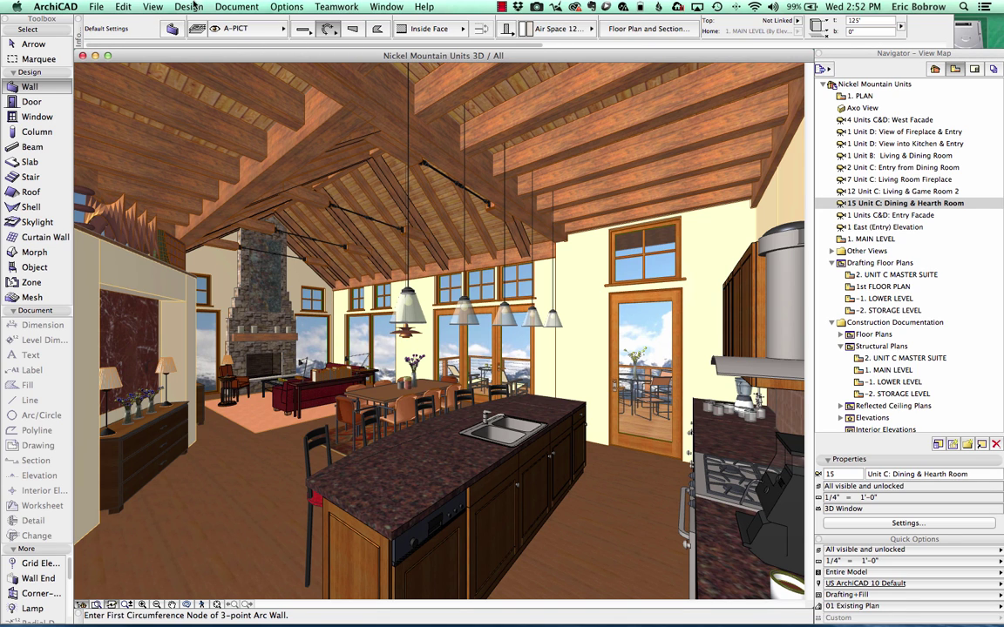
pyautogui.click(163, 7)
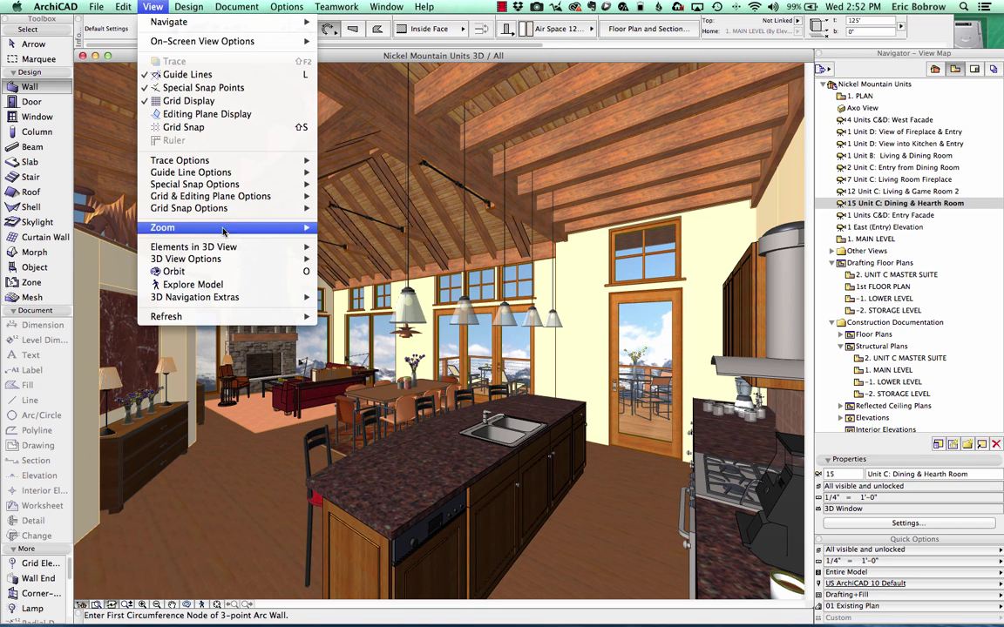
pyautogui.moveTo(277, 247)
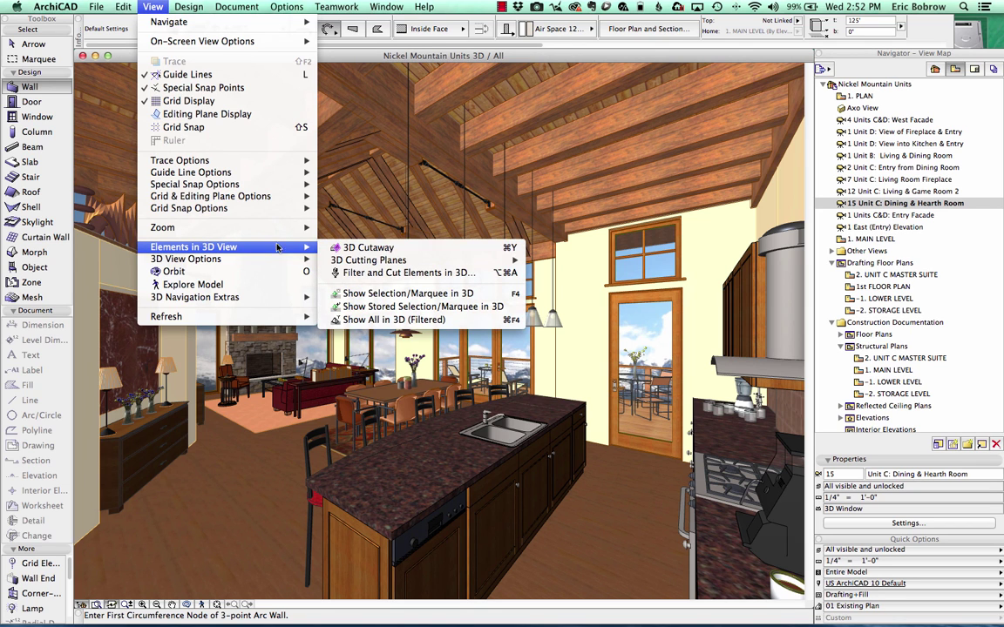
pyautogui.click(404, 274)
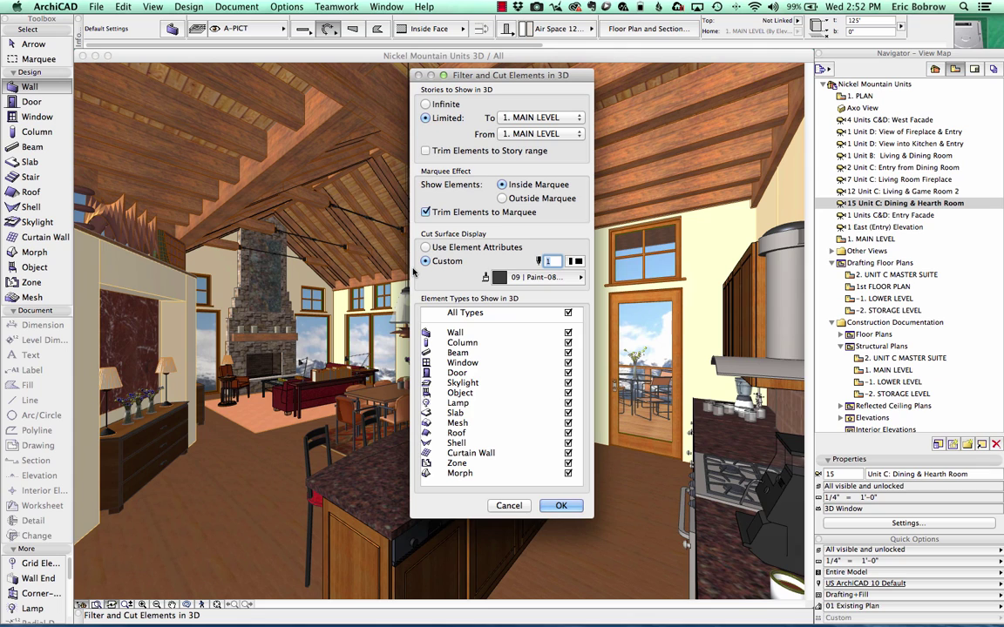
pyautogui.click(568, 372)
pyautogui.click(567, 364)
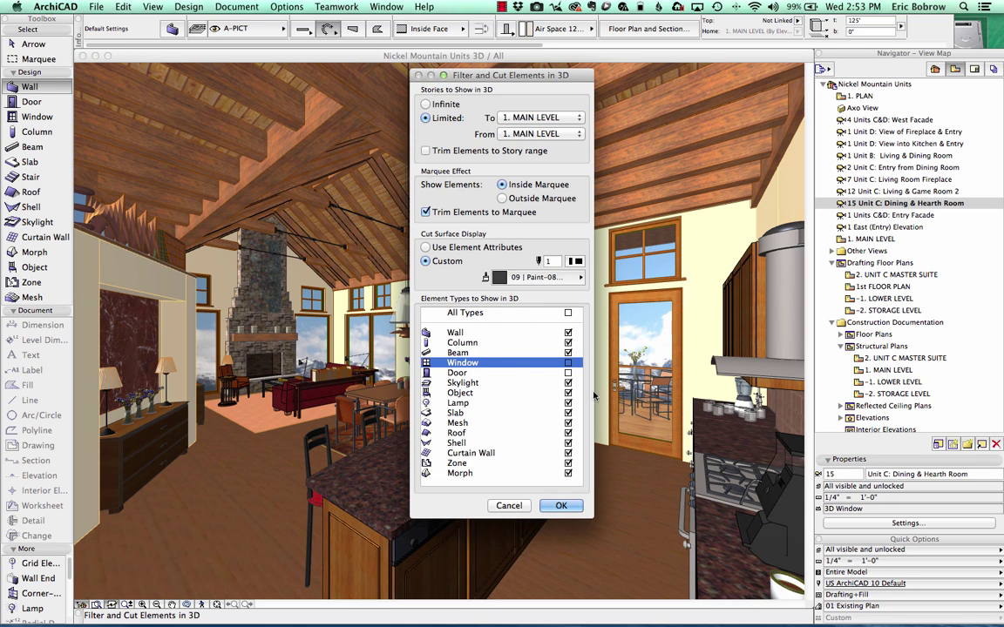
pyautogui.click(562, 506)
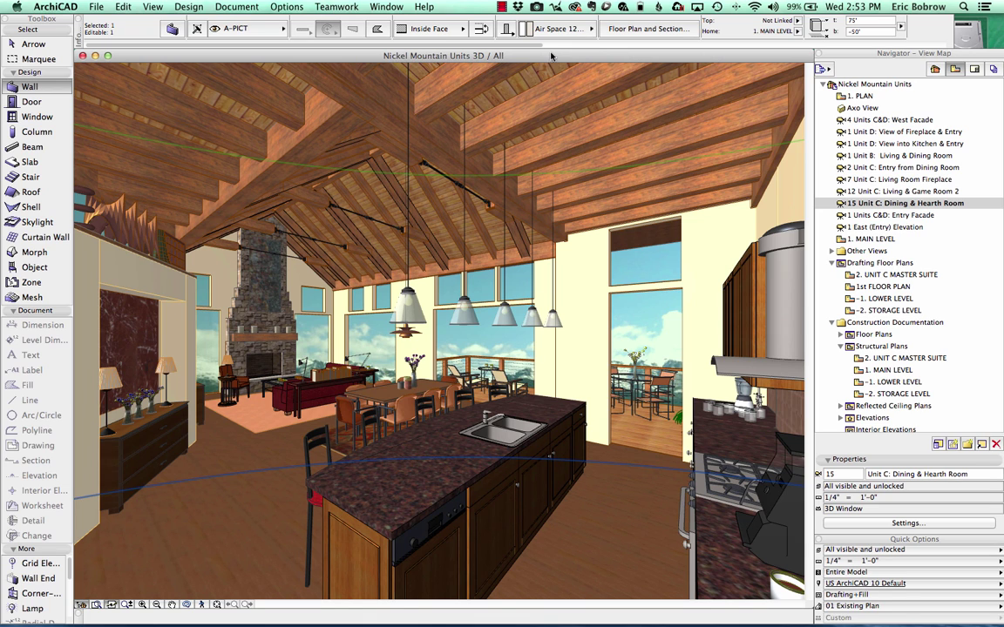
# Enter 0' as the backdrop wall's bottom offset in the Info Box b: field.
pyautogui.hscroll(10, 558, 35)
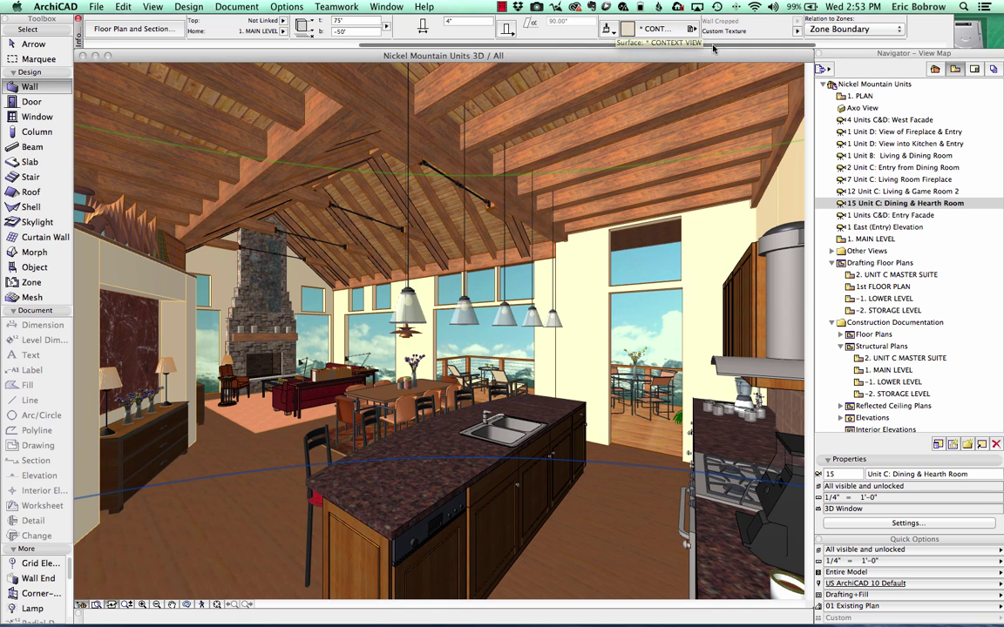
pyautogui.hscroll(-10, 523, 35)
pyautogui.hscroll(-1, 436, 47)
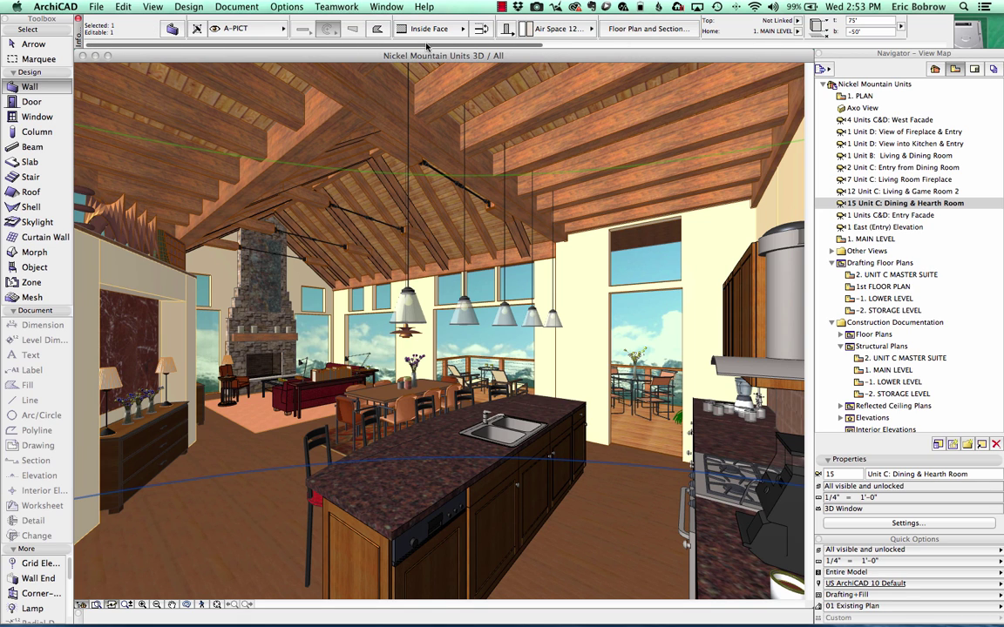
pyautogui.hscroll(5, 427, 45)
pyautogui.click(751, 31)
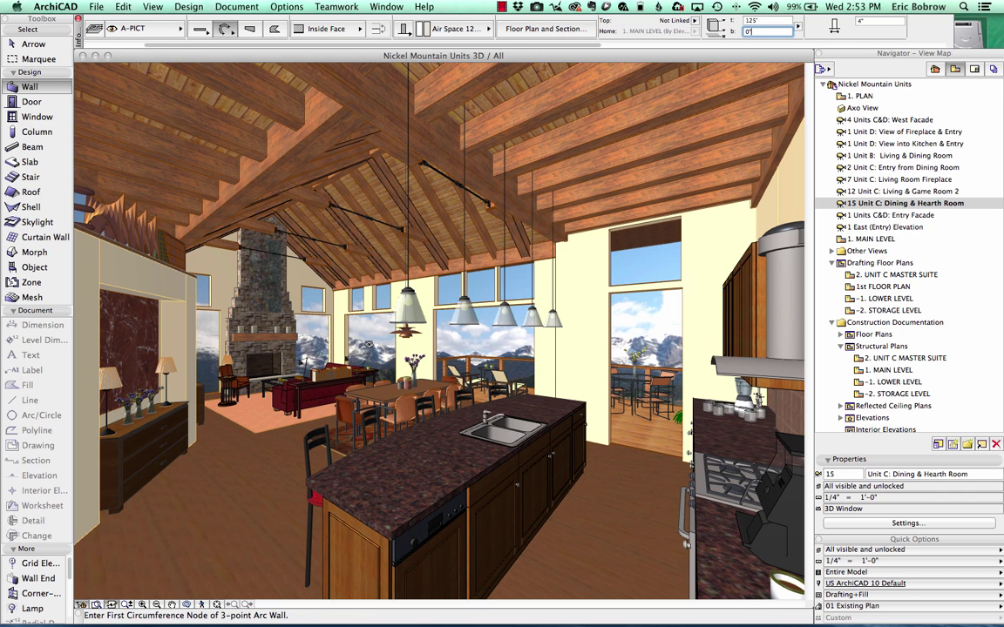
pyautogui.write("0'")
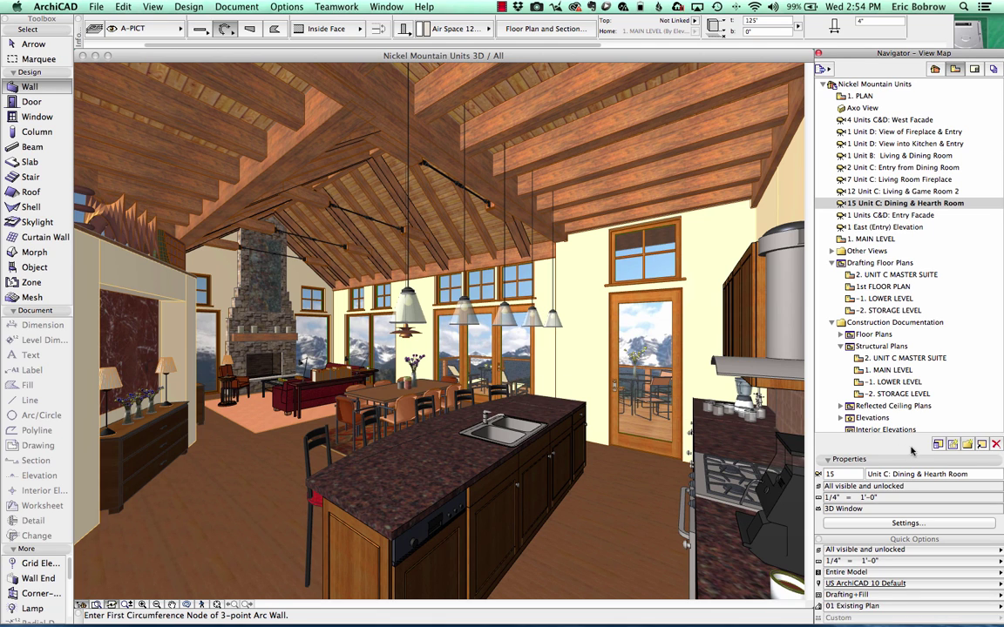
pyautogui.click(907, 524)
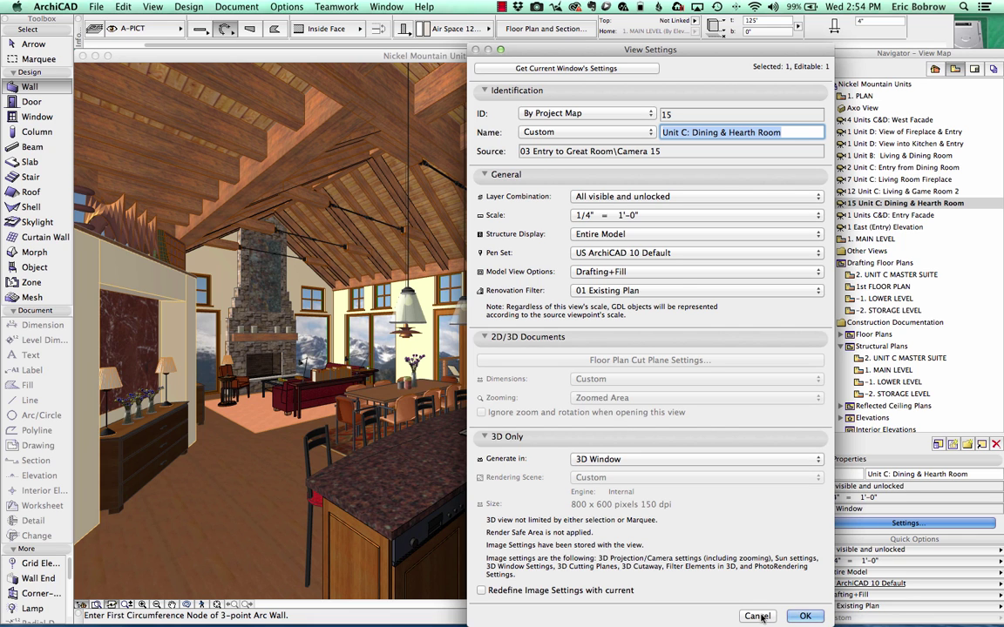
pyautogui.press('Return')
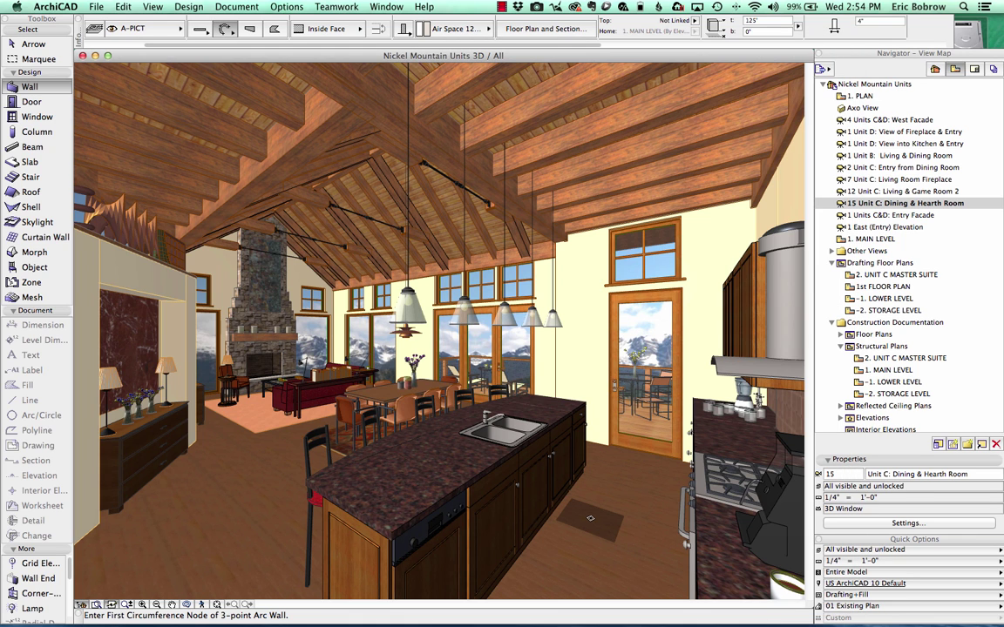